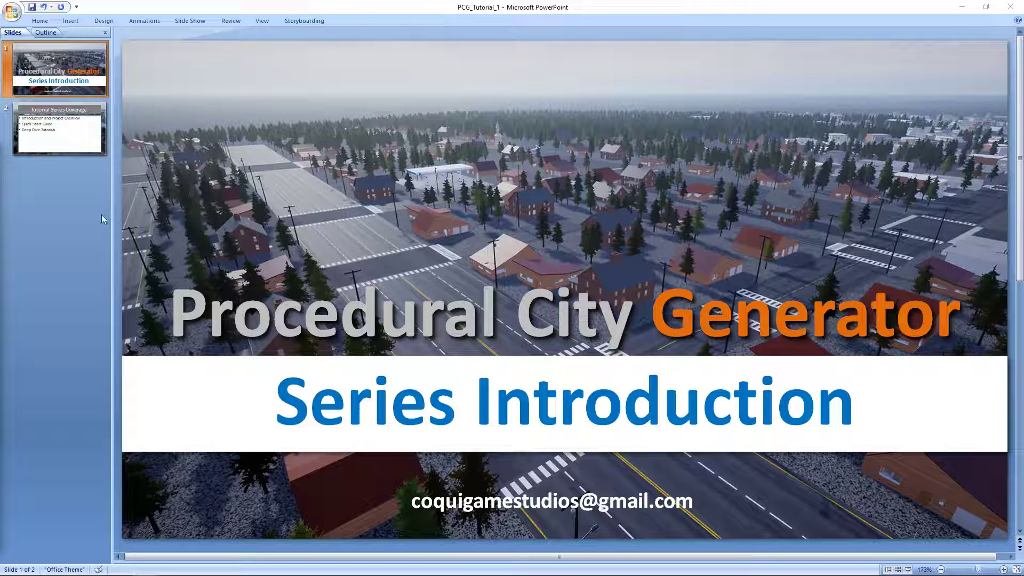
Step: Display slide 2, Tutorial Series Coverage, listing the series' three parts
click(89, 147)
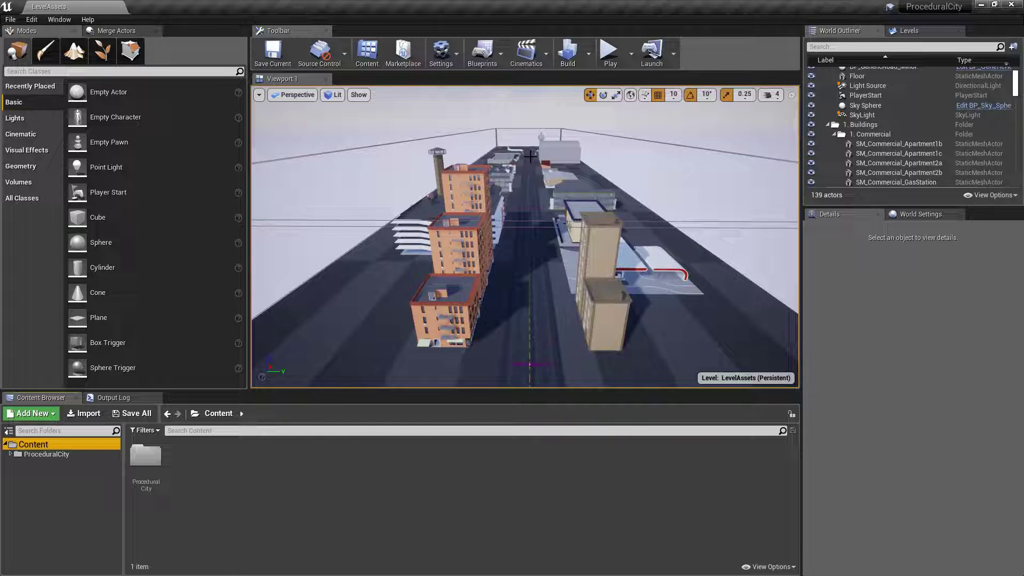
Step: Fly the camera forward over the LevelAssets buildings, then rise to look down on the rooftops
right_drag(530, 155, 506, 186)
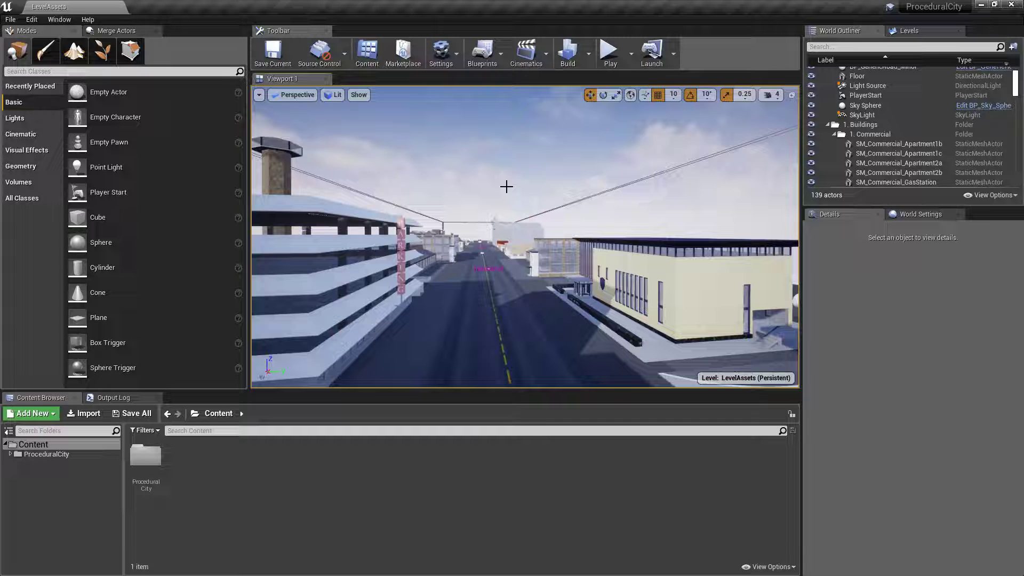
middle_drag(507, 186, 433, 290)
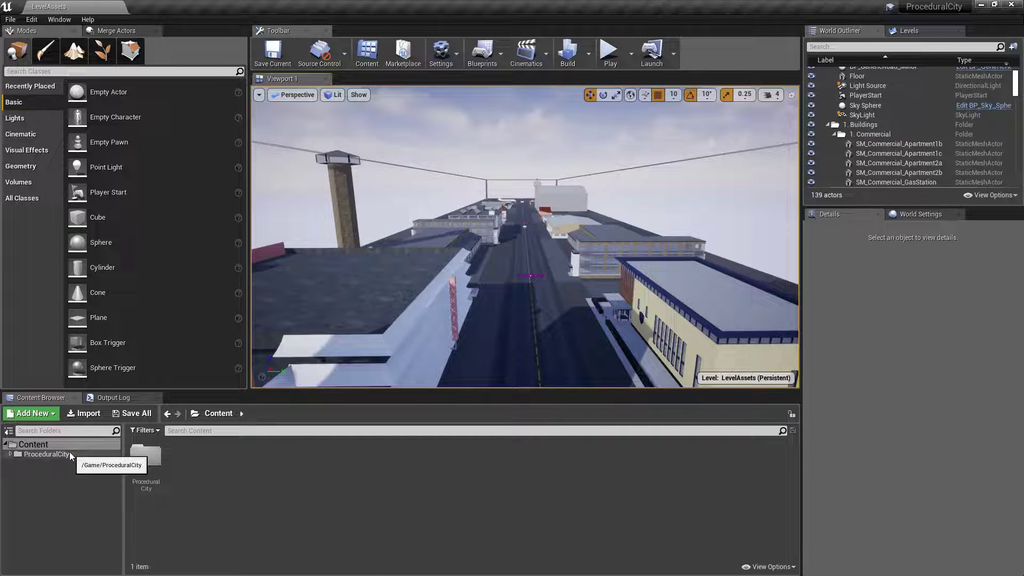
Step: Open ProceduralCity/Blueprints to list its 19 items, including BP_GM_PCG and BP_PCG_Tutorial
click(46, 453)
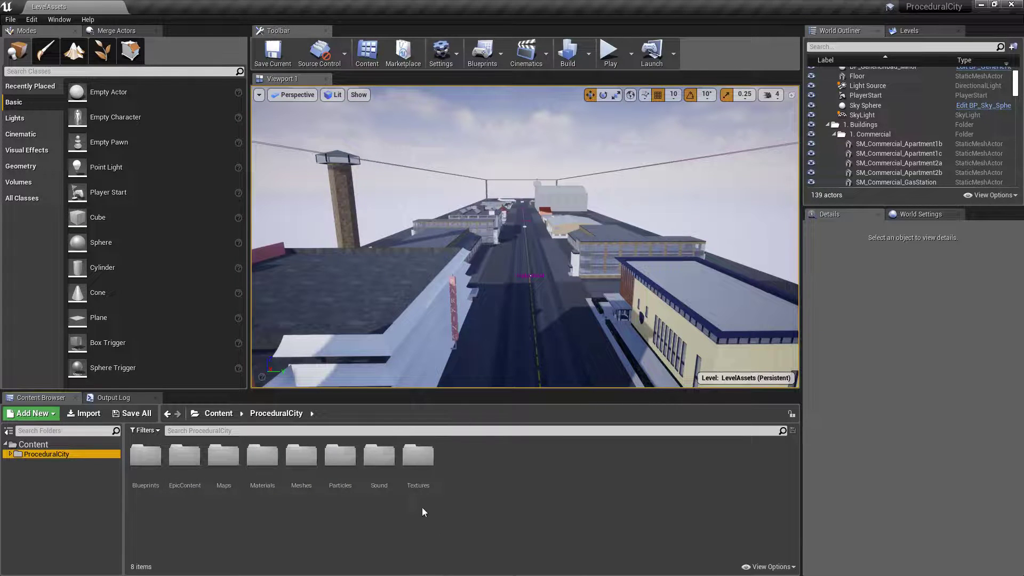
double_click(155, 462)
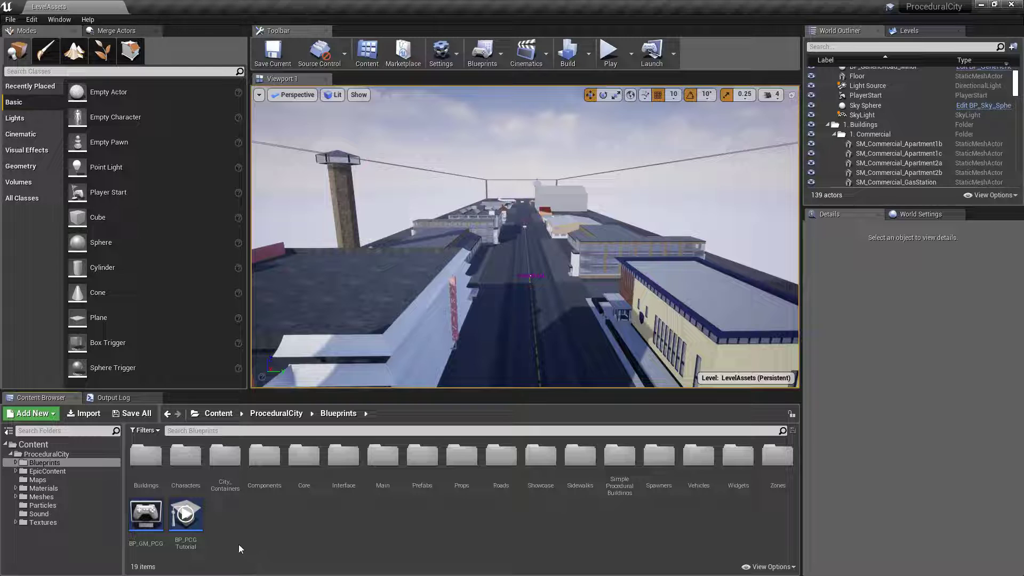
mouse_move(170, 540)
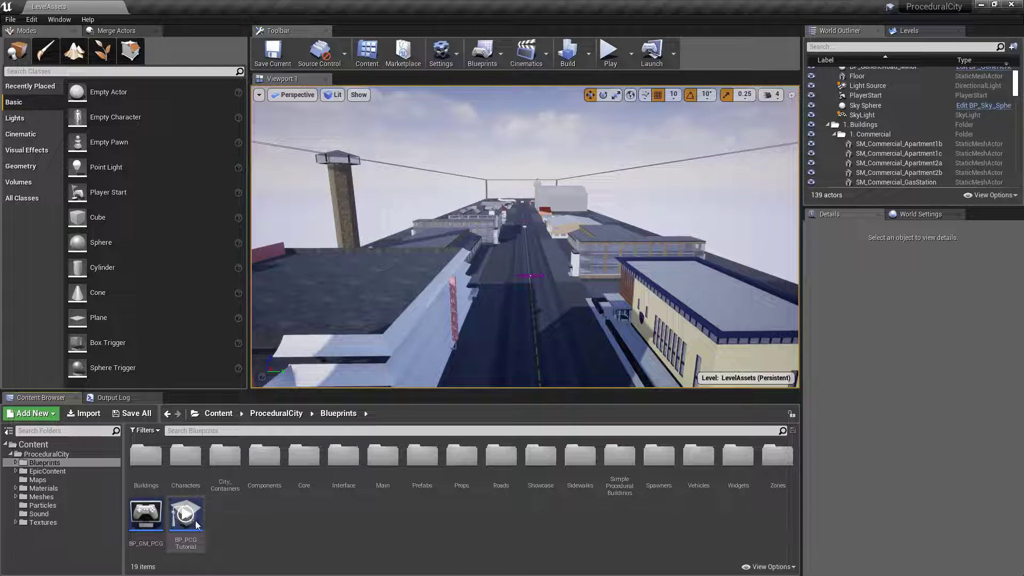
click(185, 514)
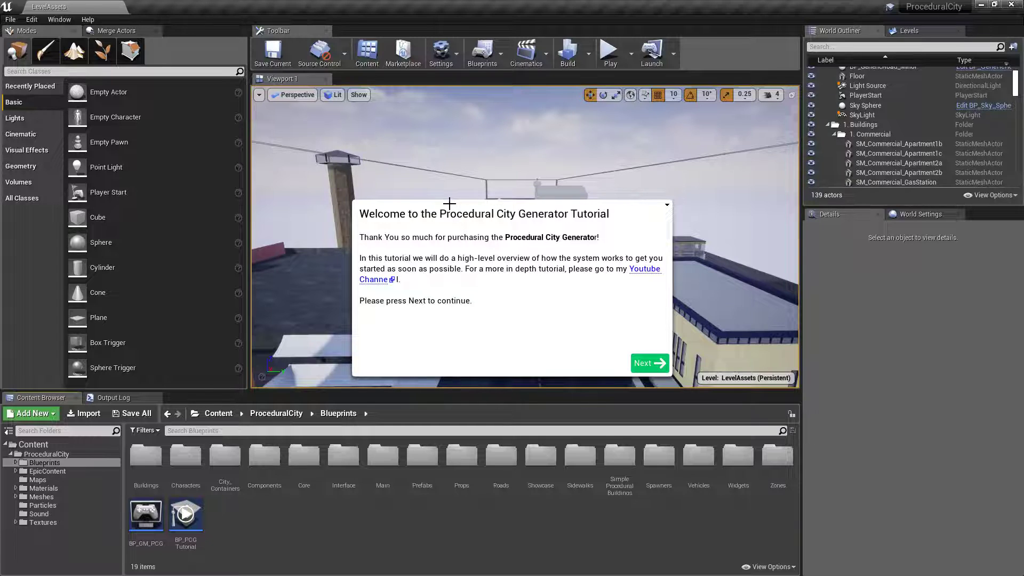
click(649, 363)
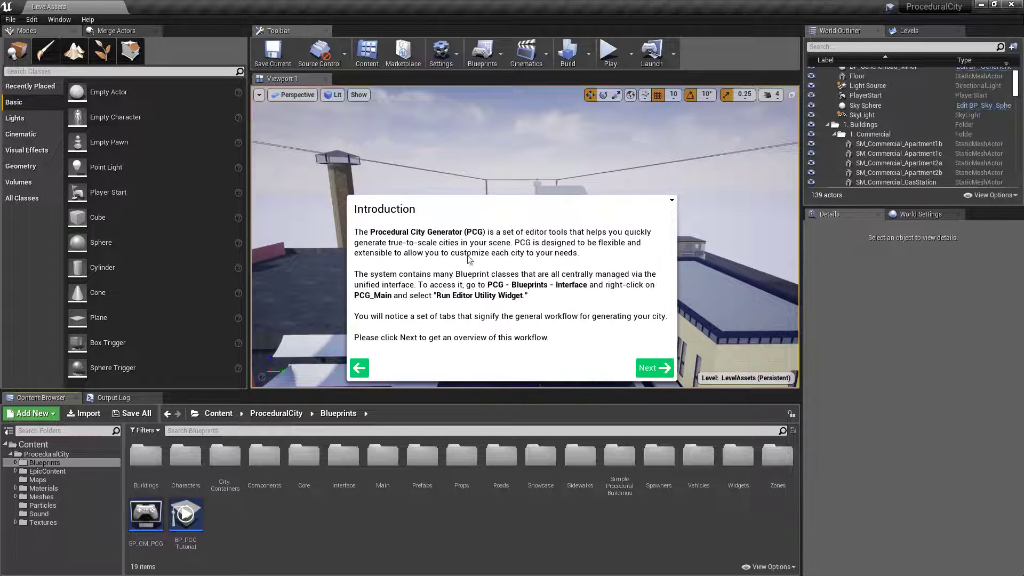
click(655, 369)
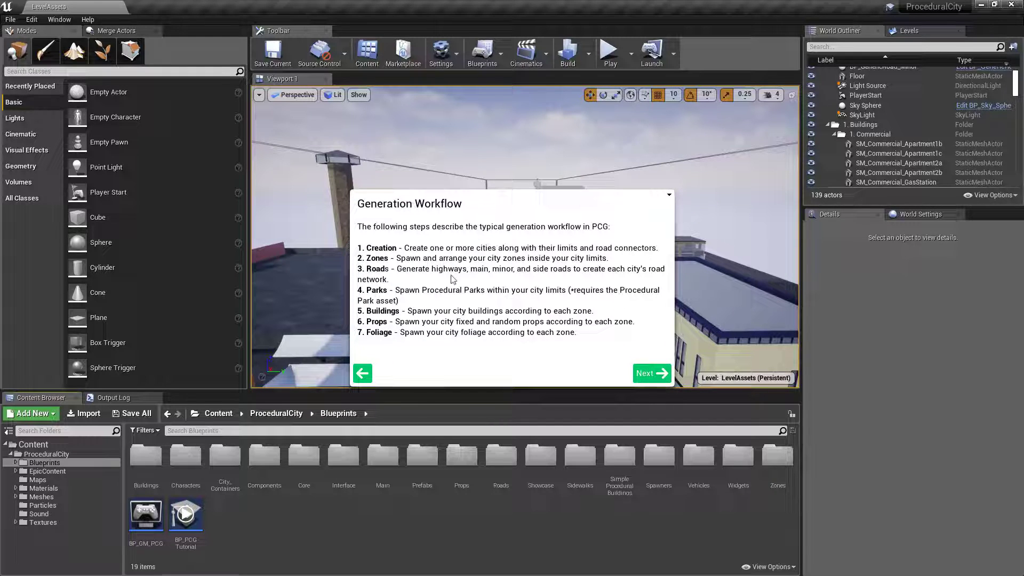
click(668, 195)
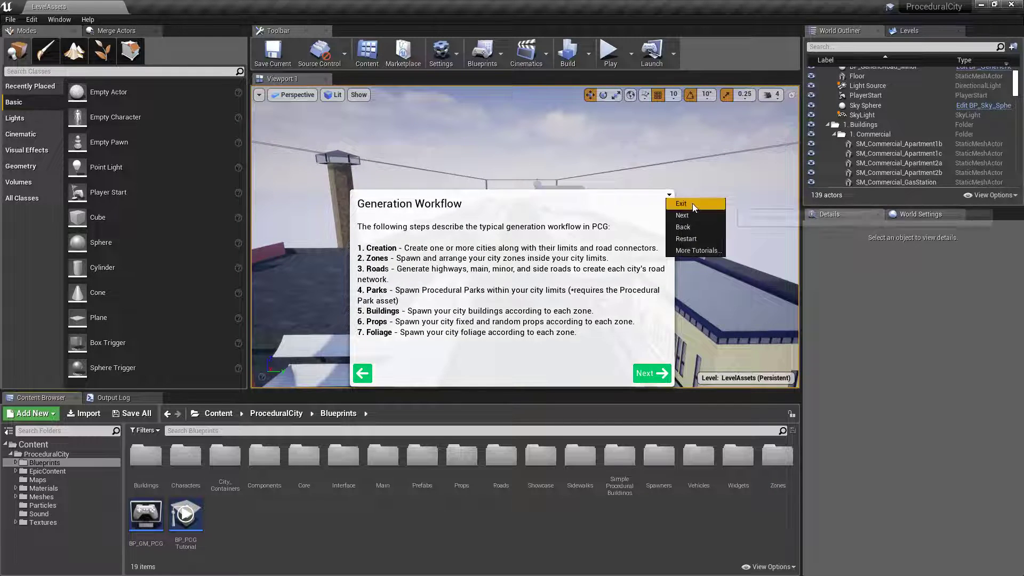
click(692, 203)
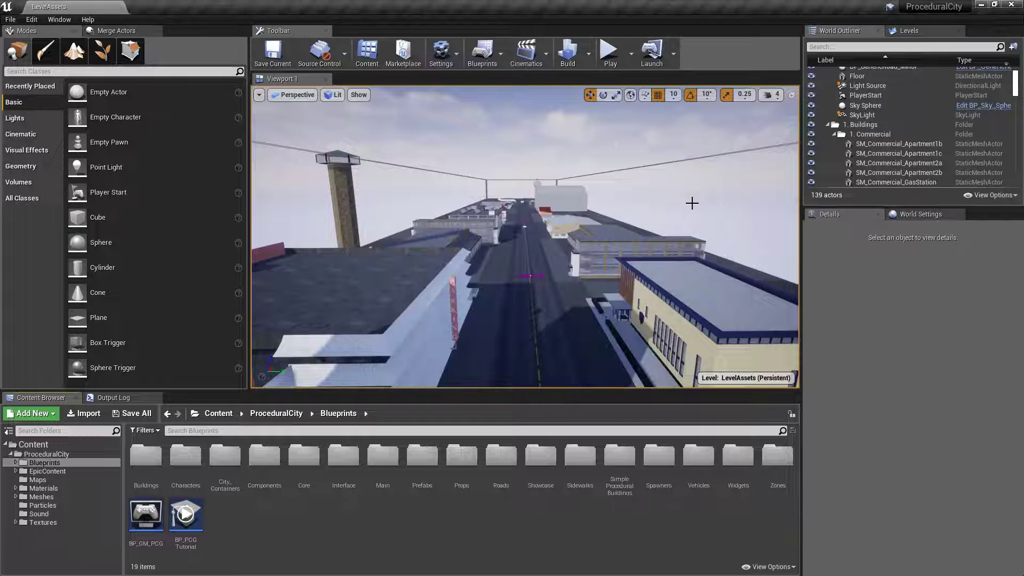
Step: Browse the Buildings and Characters folders, ending in City_Containers with its 11 blueprints
double_click(146, 457)
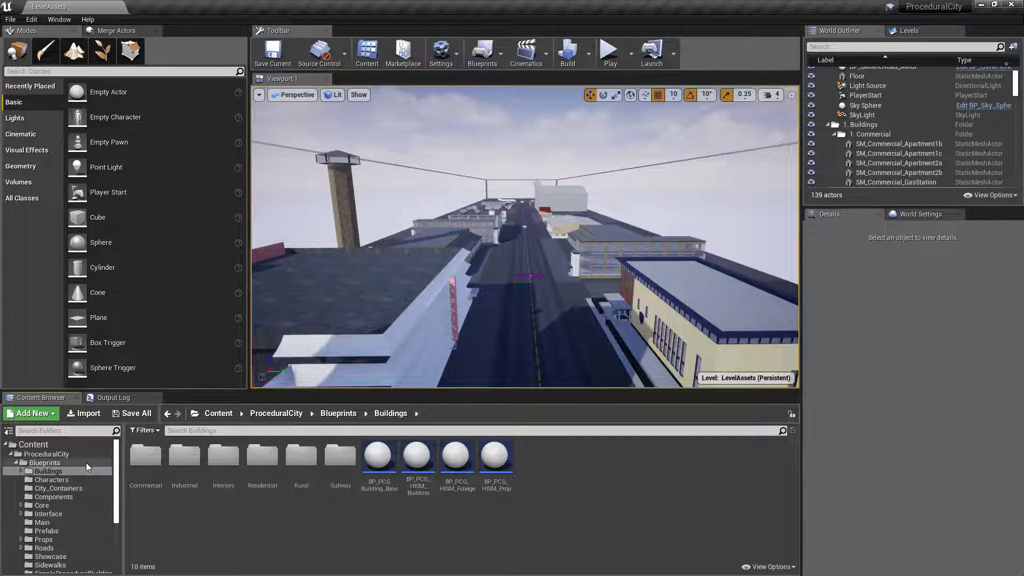
click(83, 479)
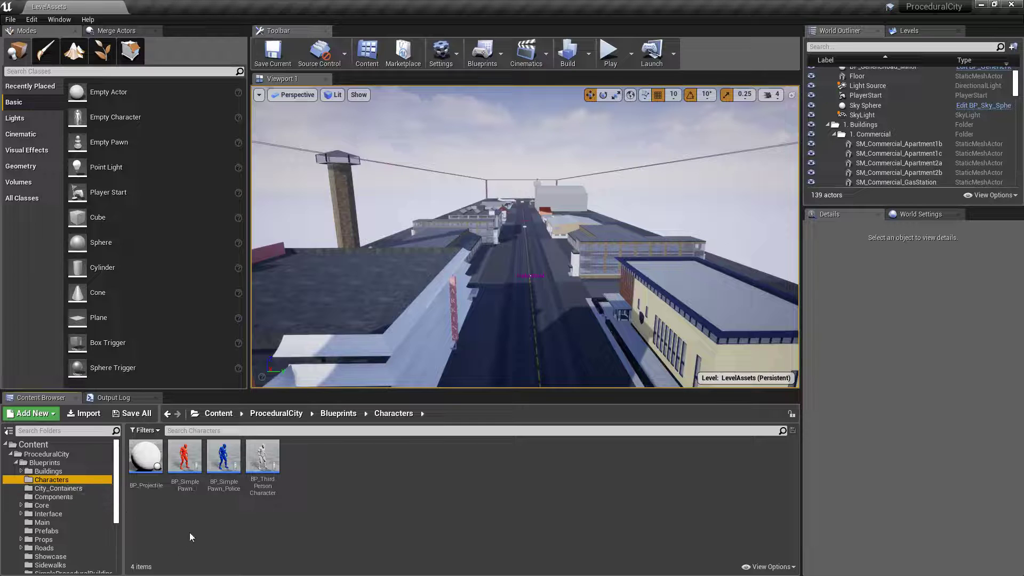
mouse_move(256, 448)
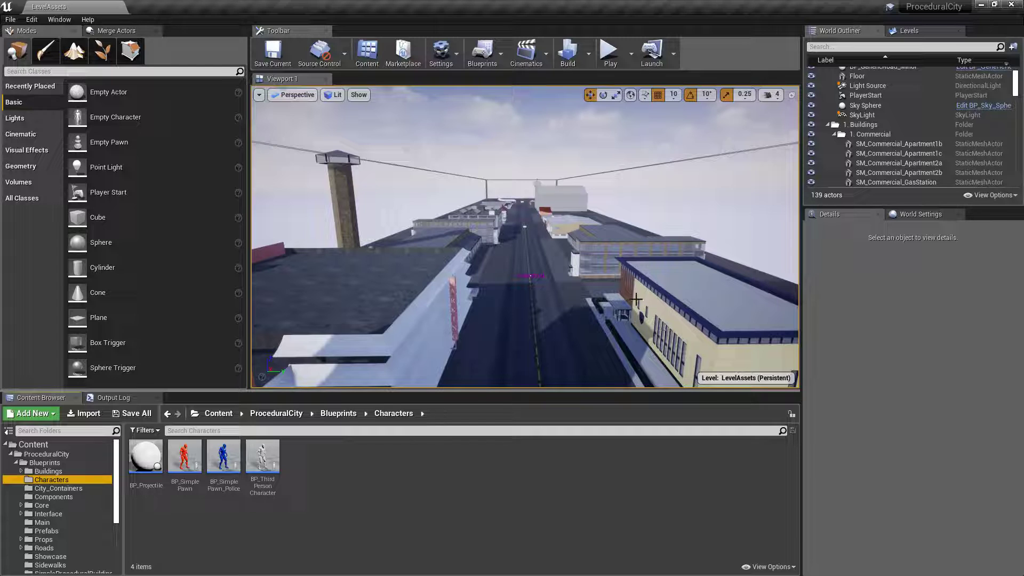
click(79, 490)
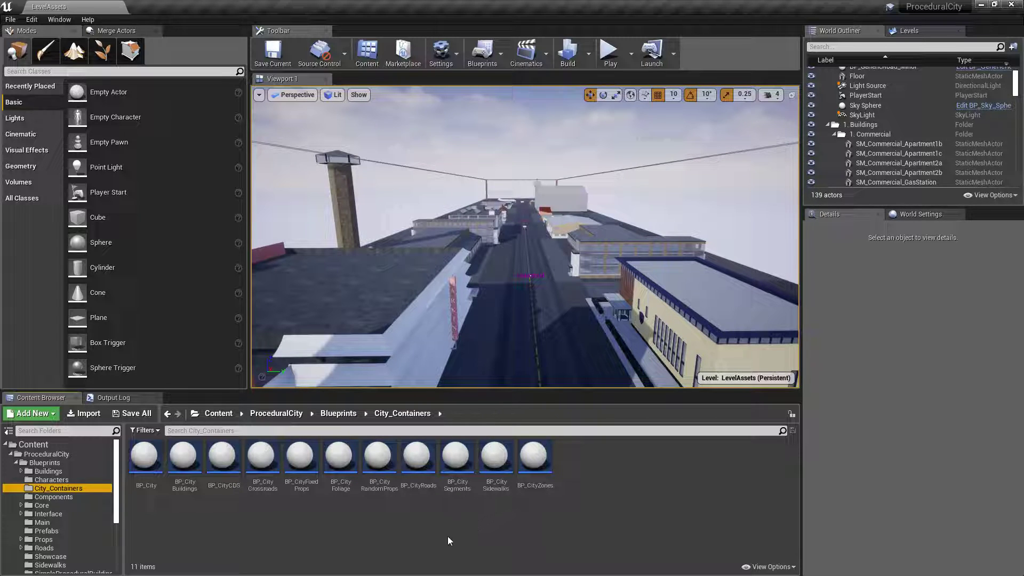
mouse_move(188, 462)
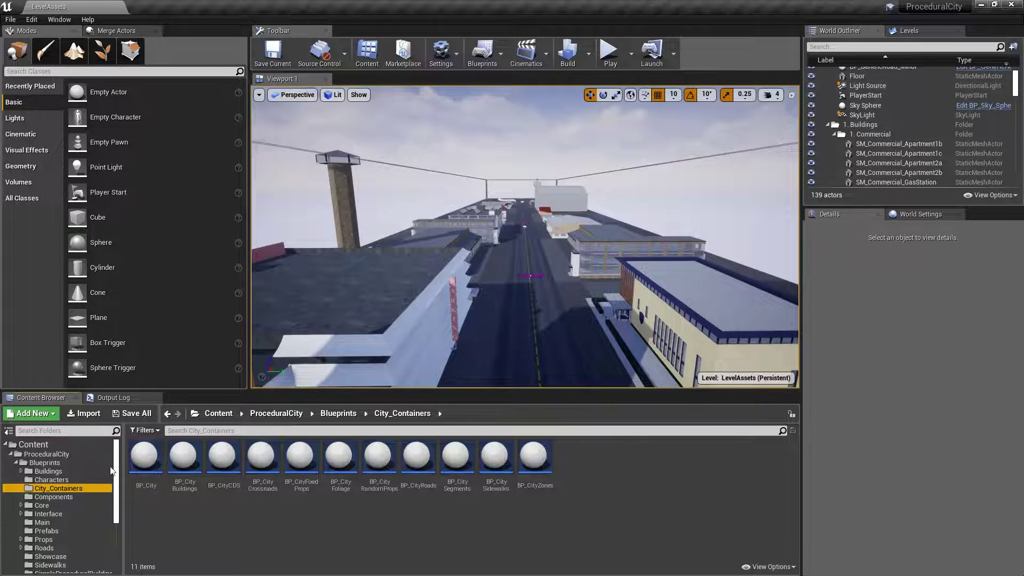
Step: Look over the three Components blueprints, then show Core's five subfolders, DataTables through Structs
click(51, 497)
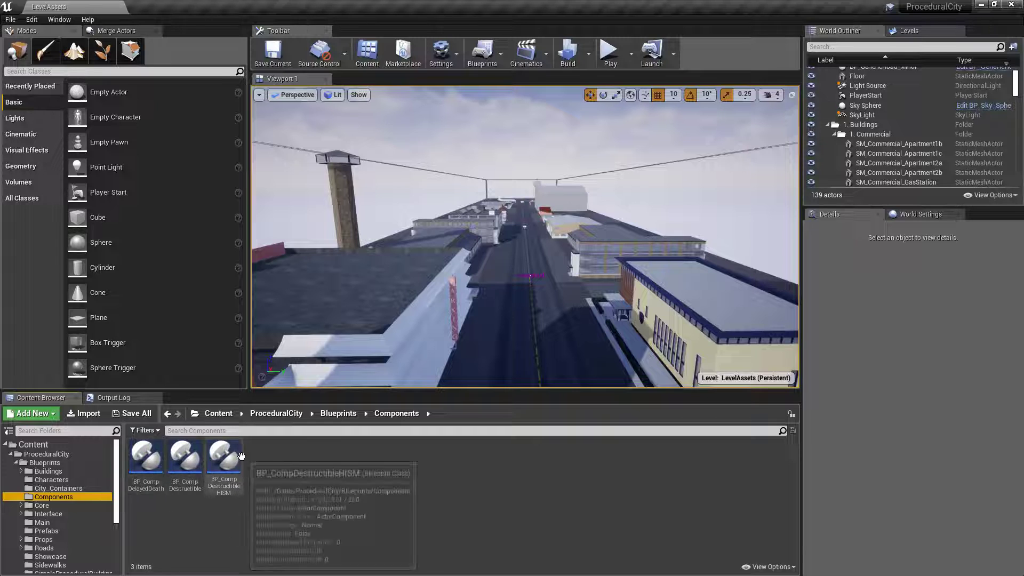
click(65, 504)
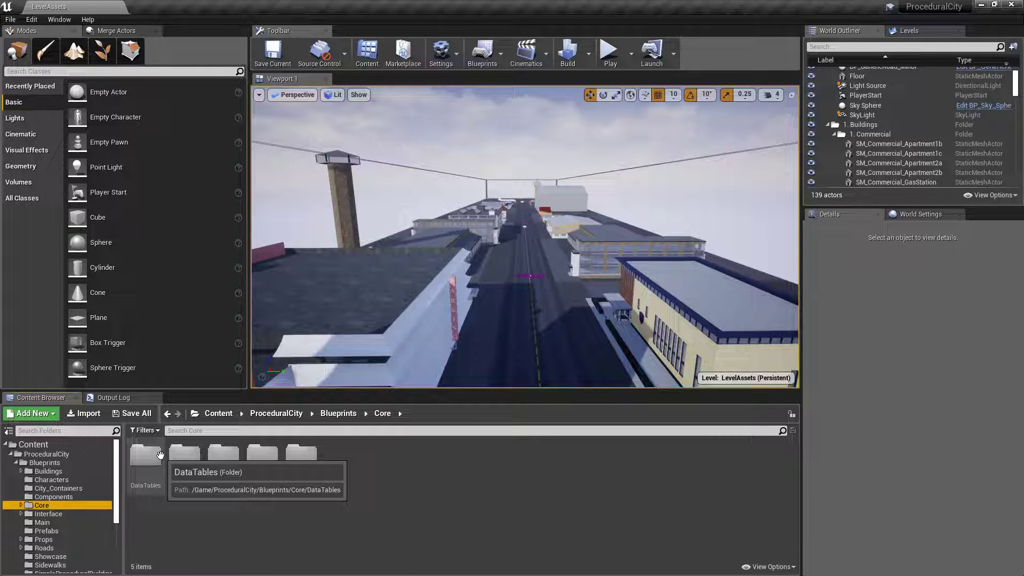
Step: Check Interface and Widget_Panels, then list Main's BP_CityGenerator, BP_CityLimits, BP_CitySection and BP_RoadManager
click(59, 515)
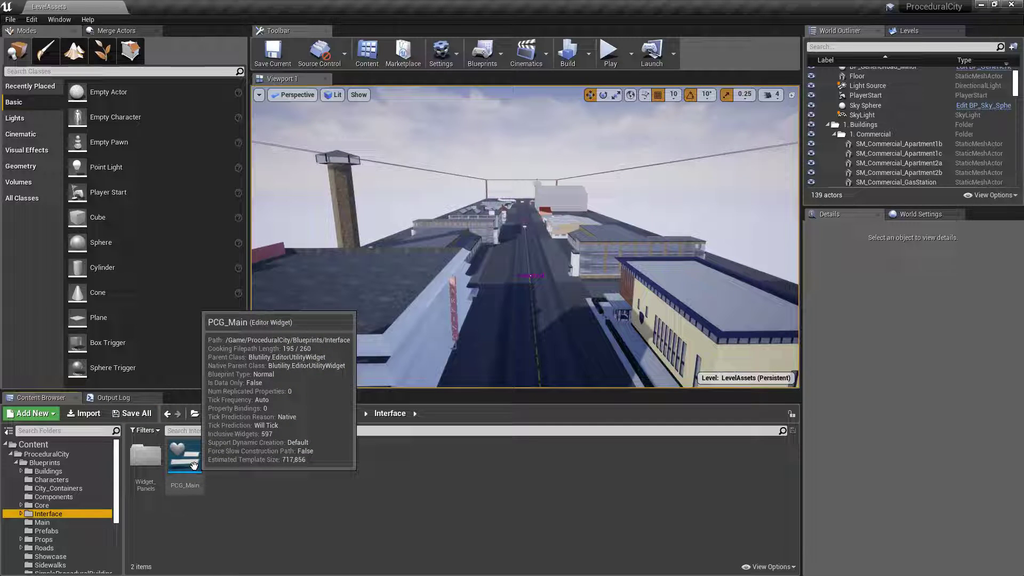
double_click(145, 457)
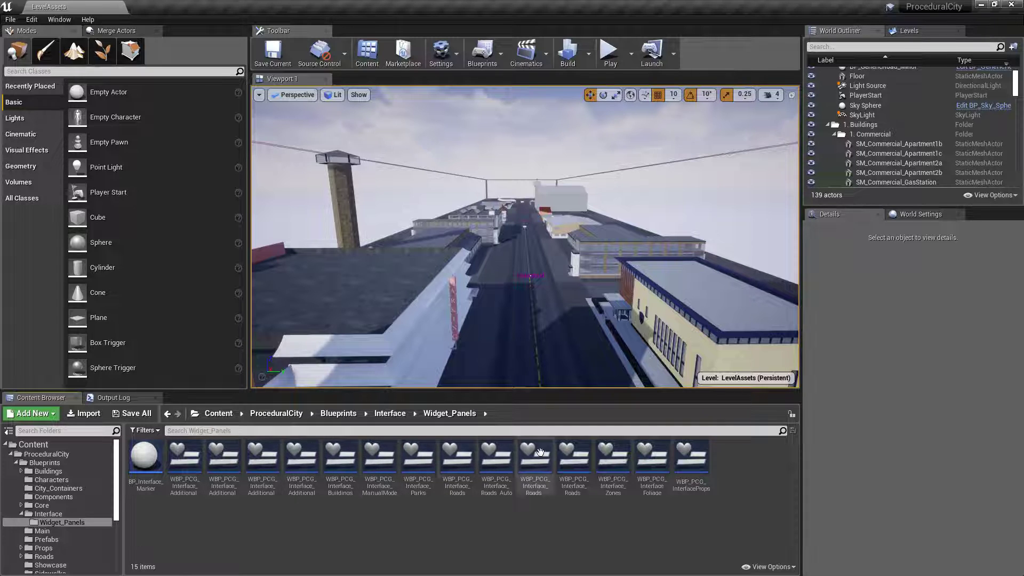
click(166, 416)
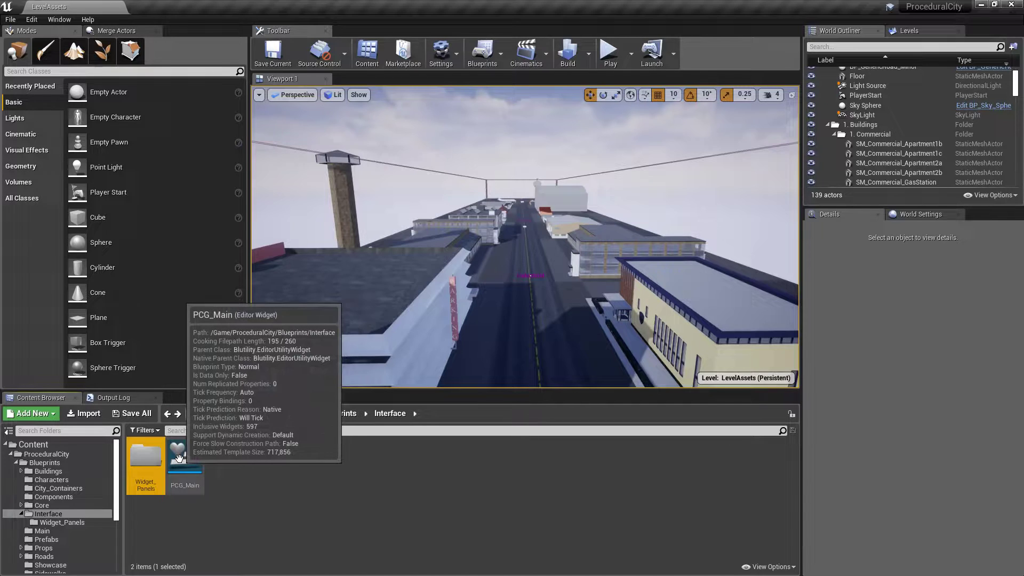
click(48, 530)
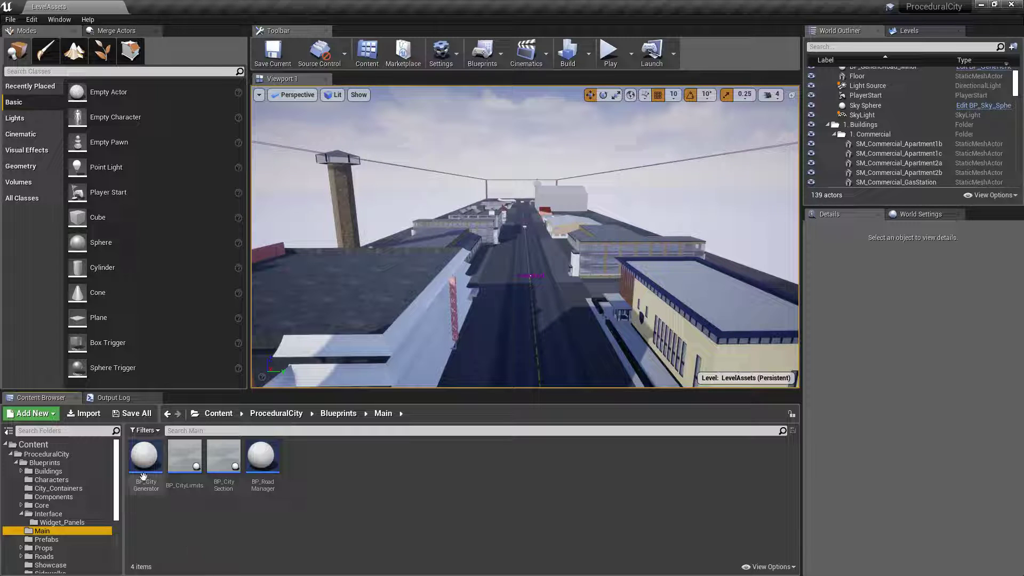
Step: Select BP_CityGenerator and BP_RoadManager, then show Prefabs' BP_Prefab_Airport and BP_Prefab_Park_Fountain
click(143, 456)
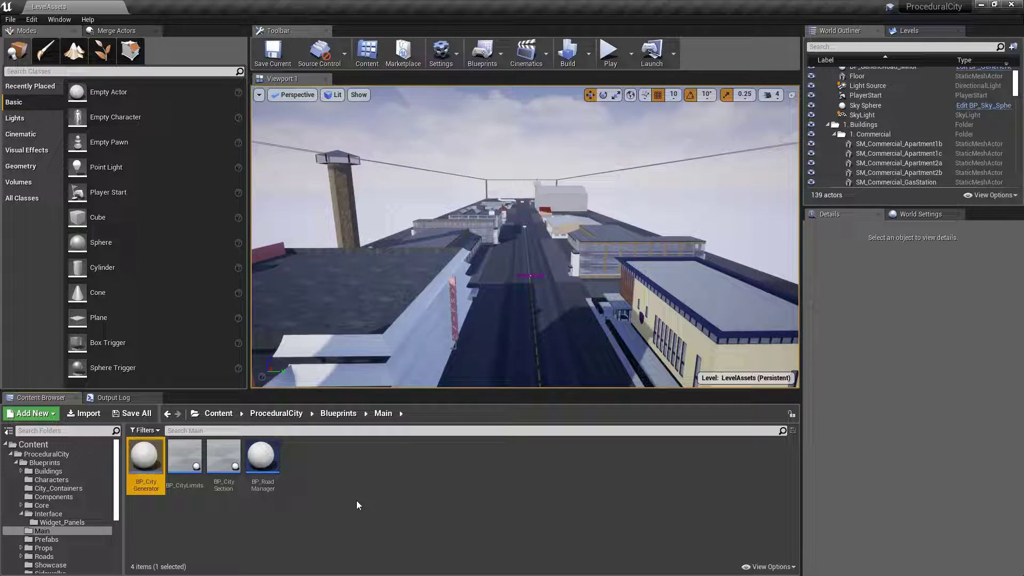
click(264, 451)
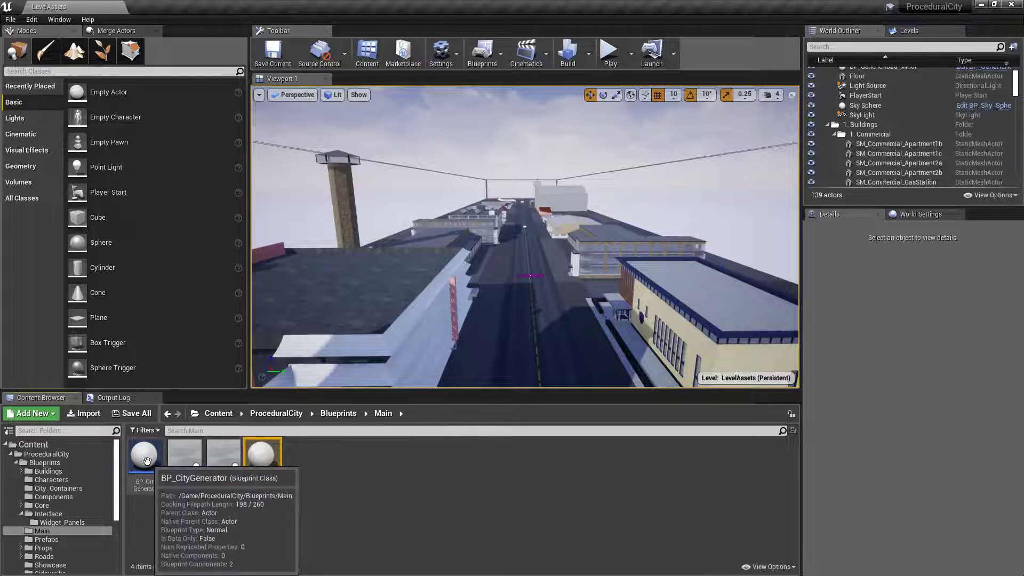
click(68, 538)
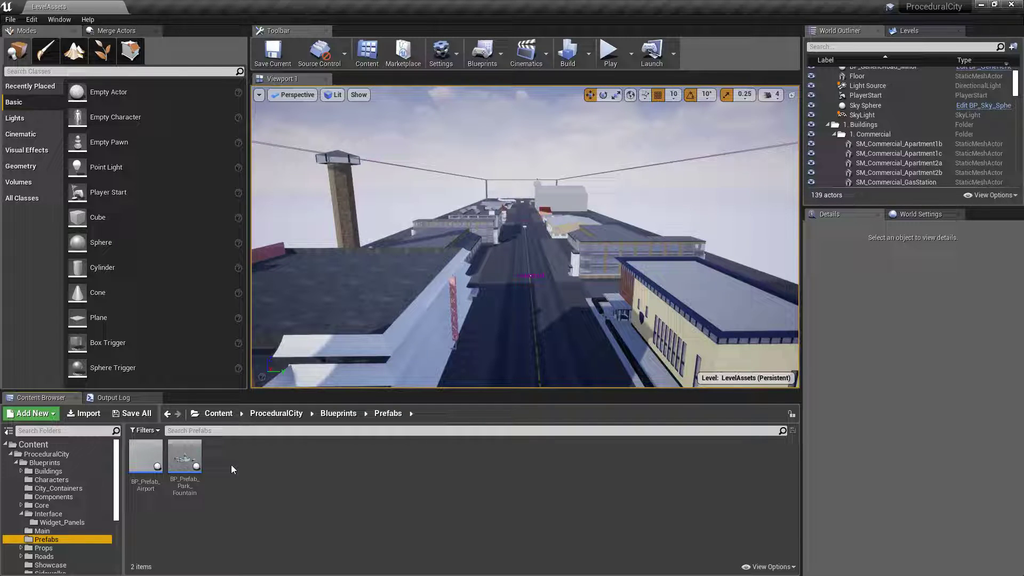
Step: Select BP_Prefab_Park_Fountain, then show the Props folder's Doors, Elevators and Roads subfolders
click(175, 452)
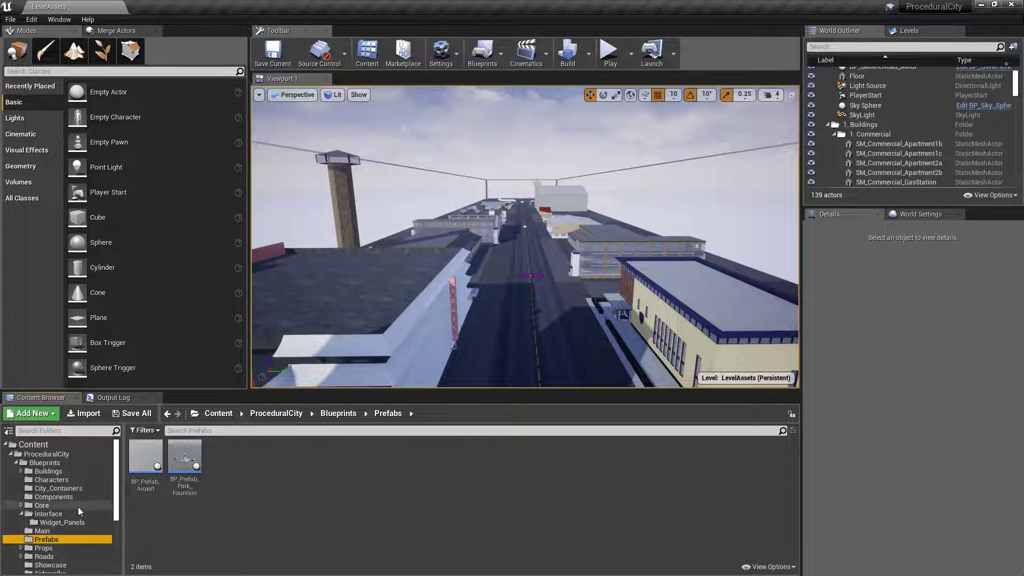
click(47, 547)
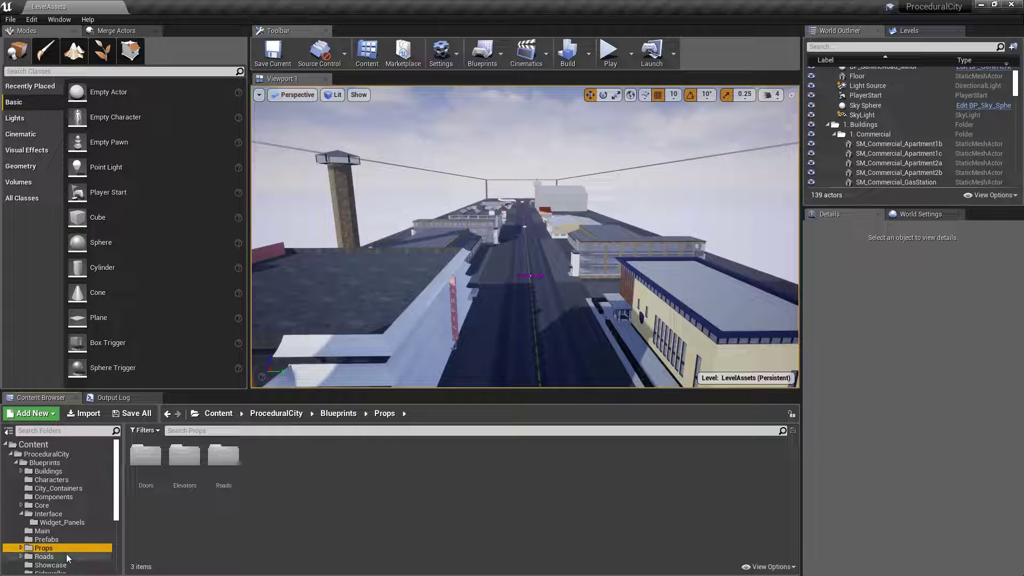
Step: Browse the Roads blueprints, then open the Showcase blueprints folder
click(44, 556)
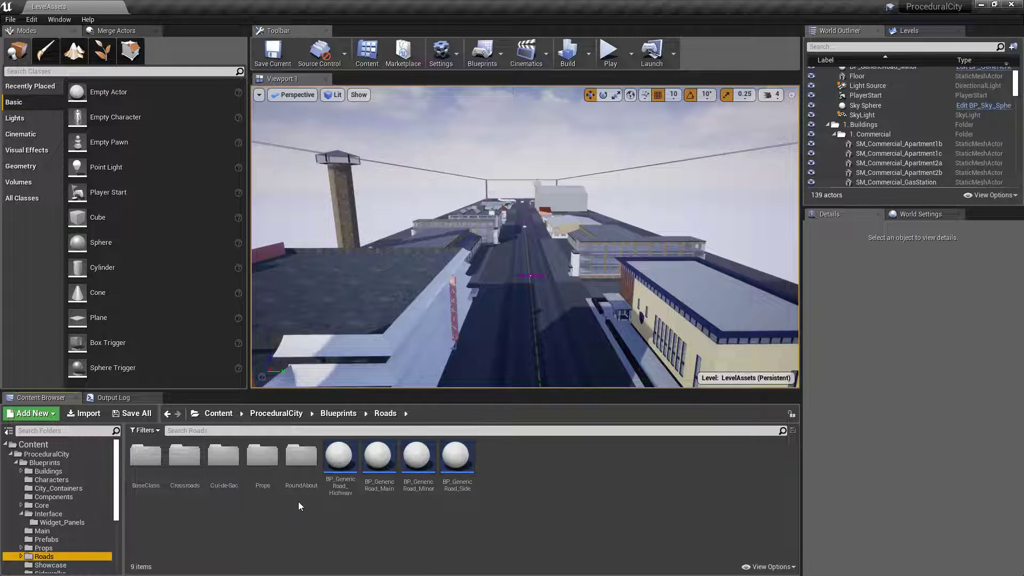
scroll(65, 521, down, 1)
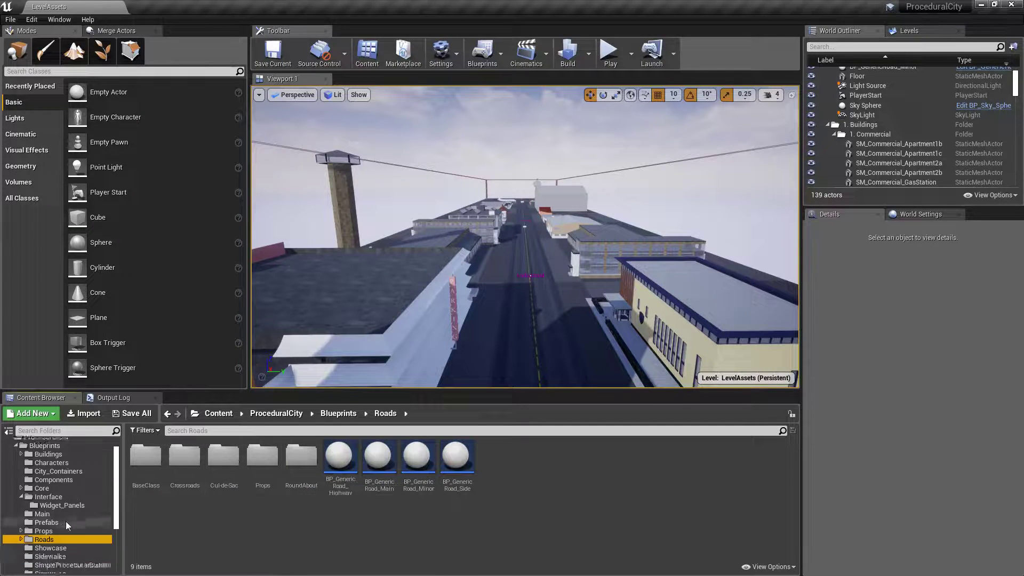
click(72, 548)
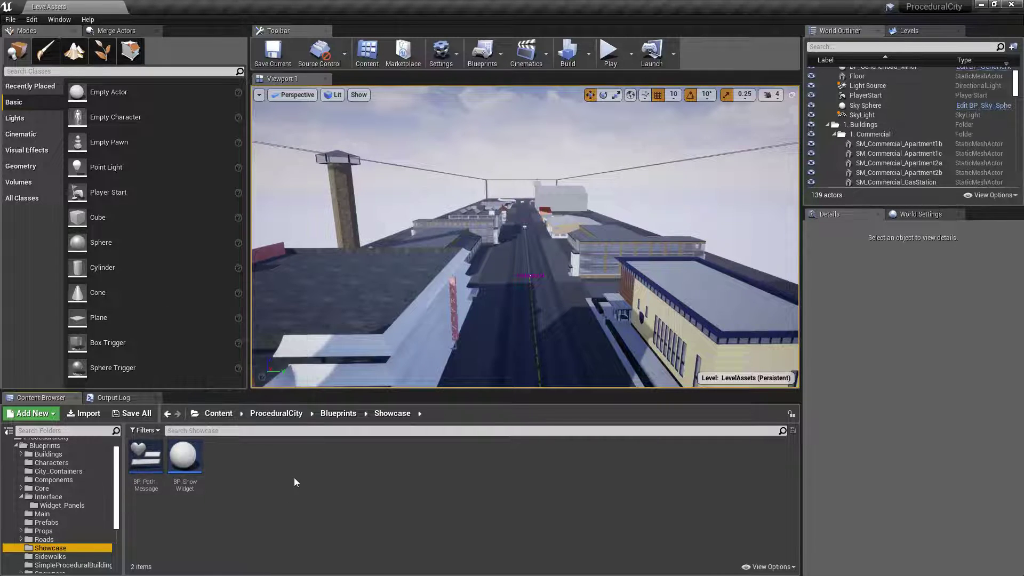
Step: Inspect BP_ShowWidget and BP_Path_Message, then show the Sidewalks folder's BP_Corner and BP_SidewalkManager
click(188, 456)
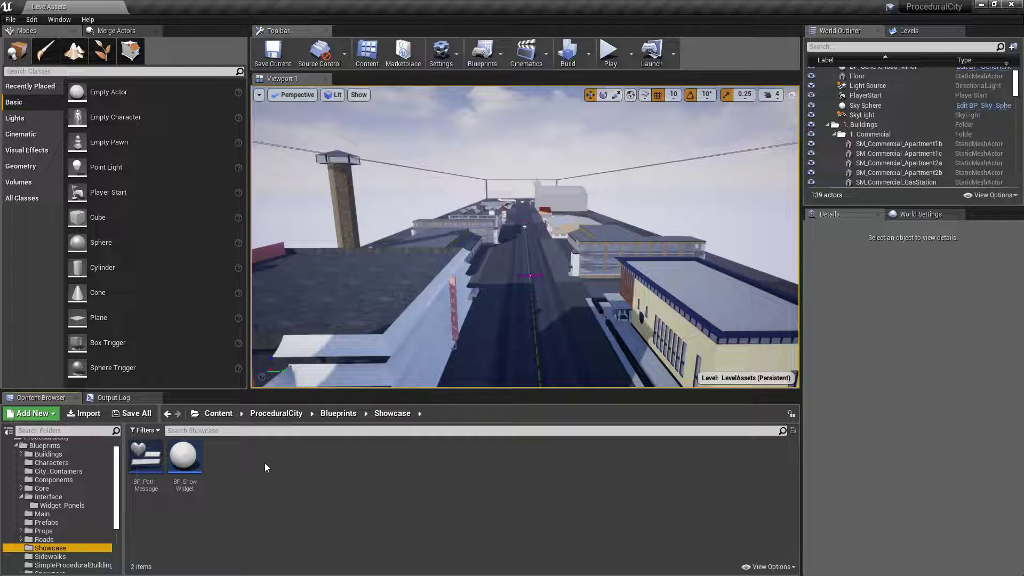
mouse_move(143, 458)
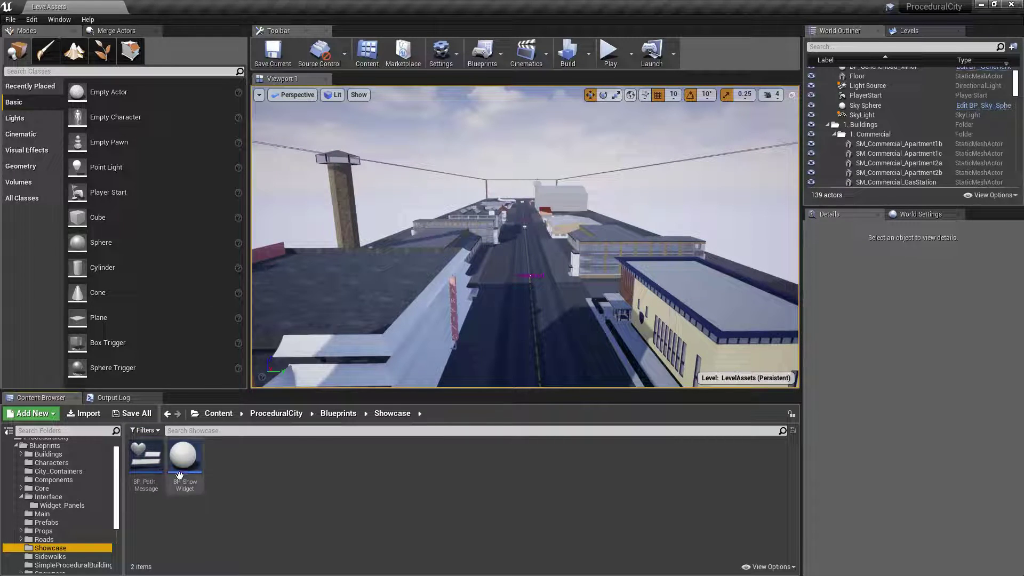
mouse_move(144, 457)
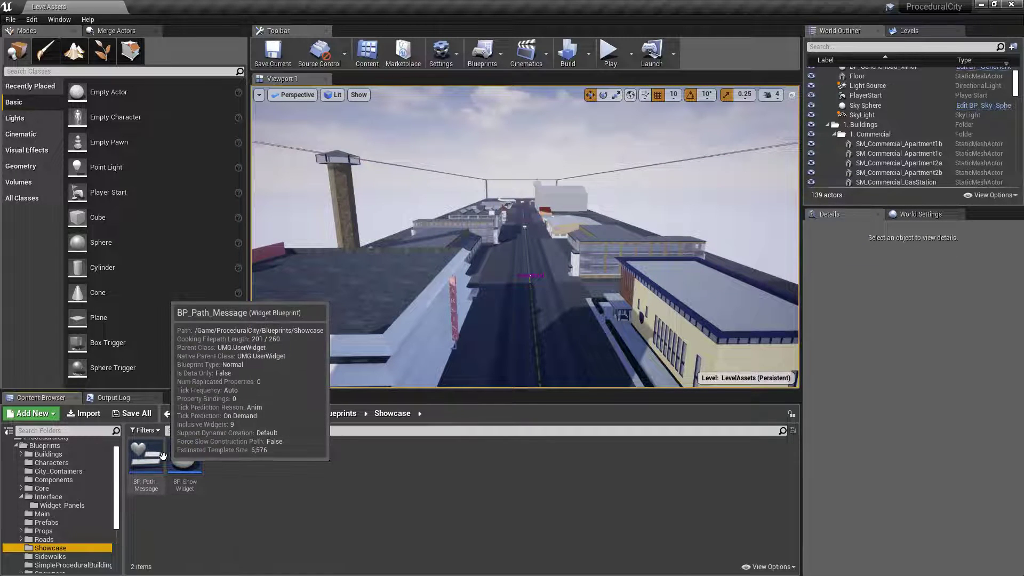
mouse_move(195, 459)
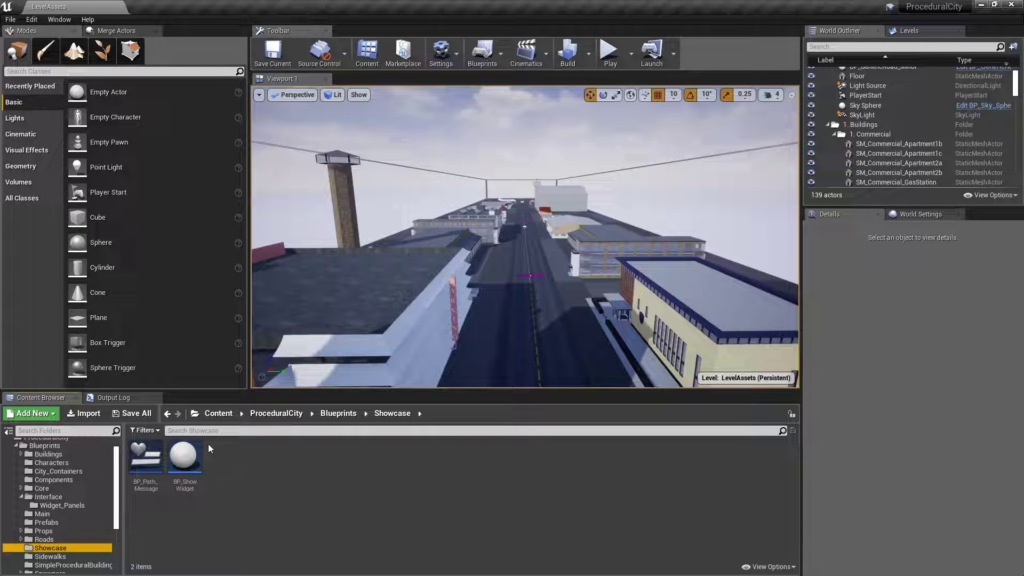
click(67, 557)
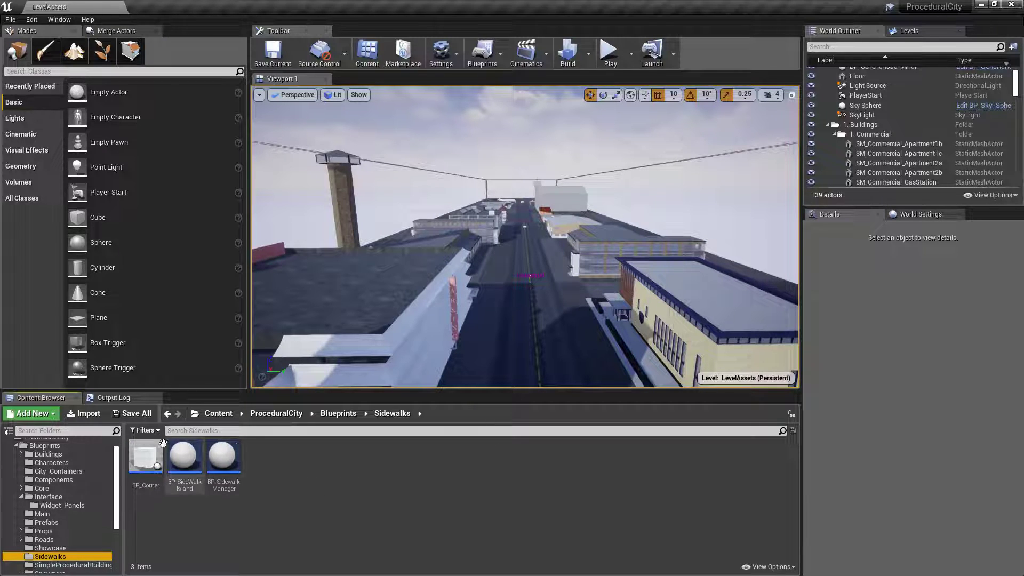
Step: Look through the SimpleProceduralBuildings blueprints, ending in Spawners with its Foliage and Props subfolders
scroll(120, 468, down, 4)
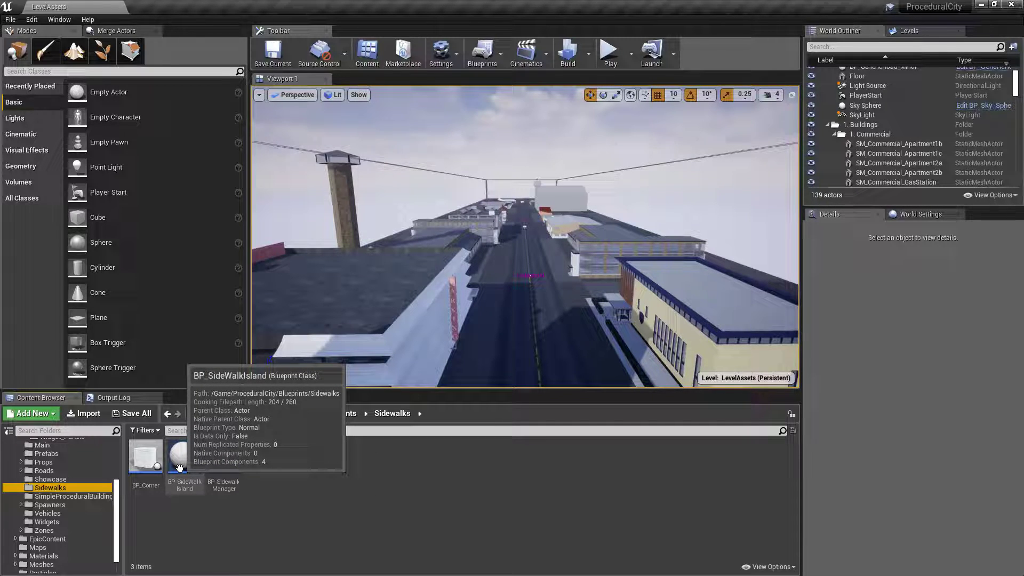
click(65, 495)
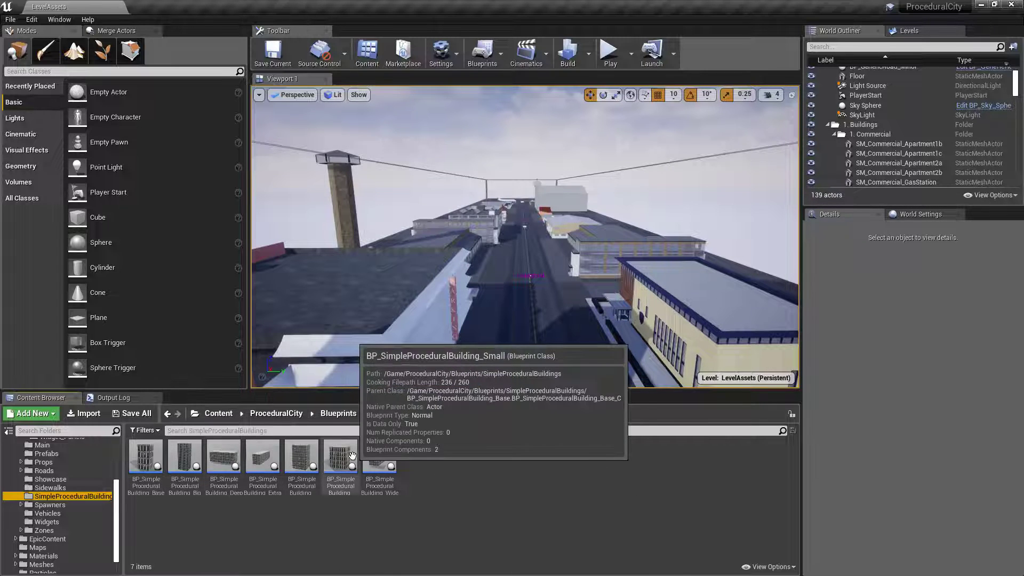
click(63, 504)
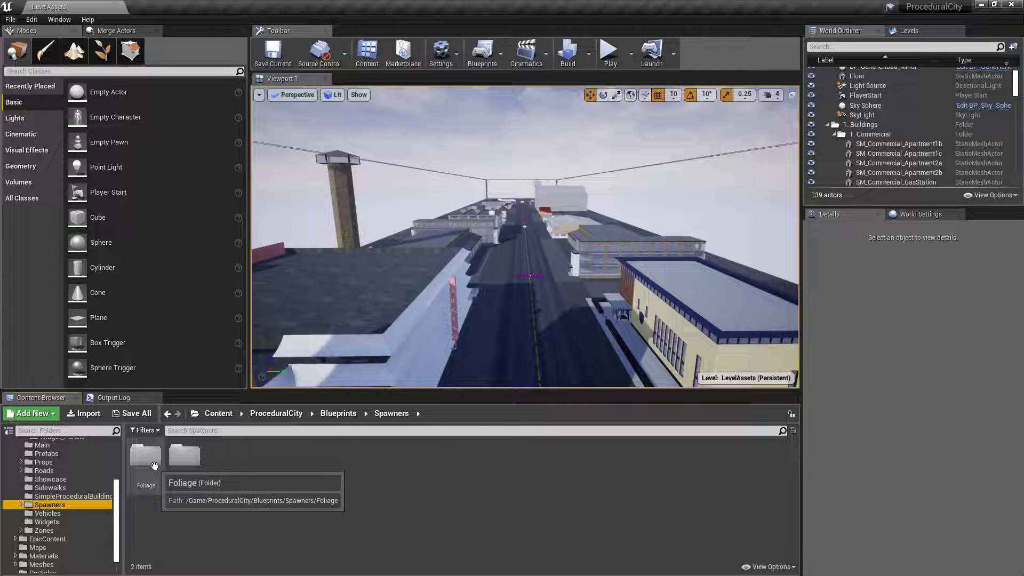
Step: Browse the Vehicles blueprints such as BP_Sedan, then show the eight WBP widget assets in Widgets
click(60, 514)
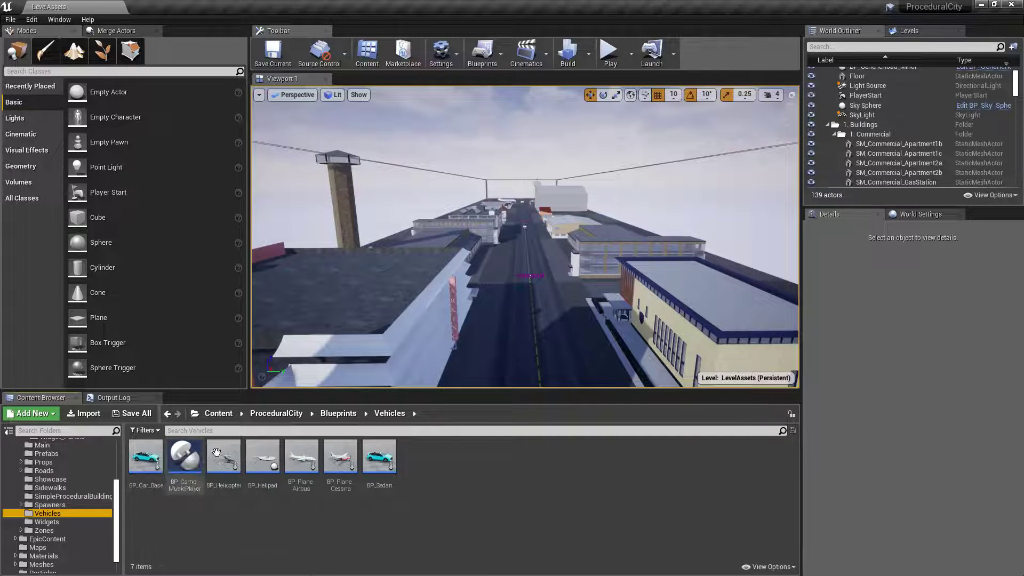
mouse_move(388, 468)
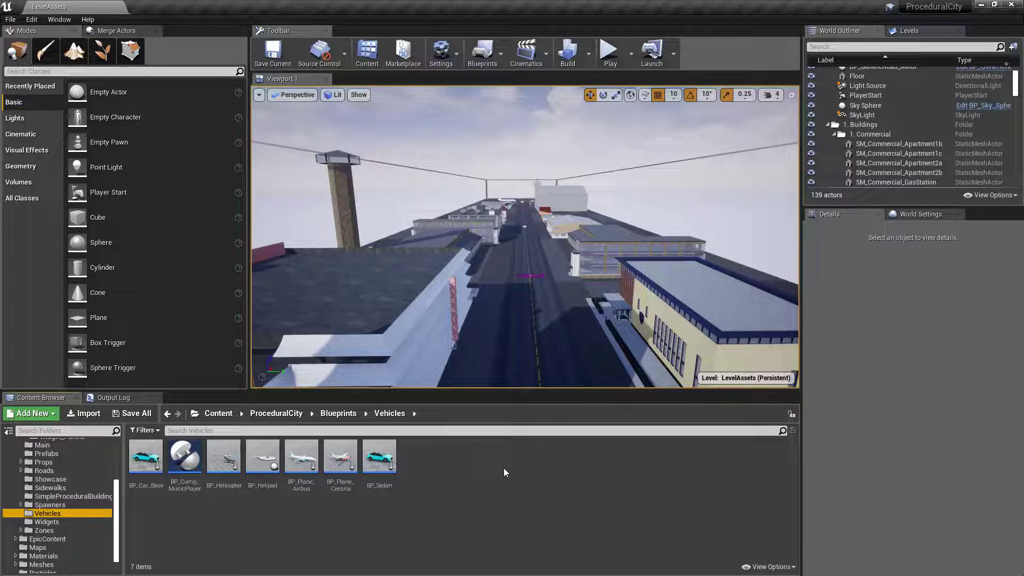
click(47, 521)
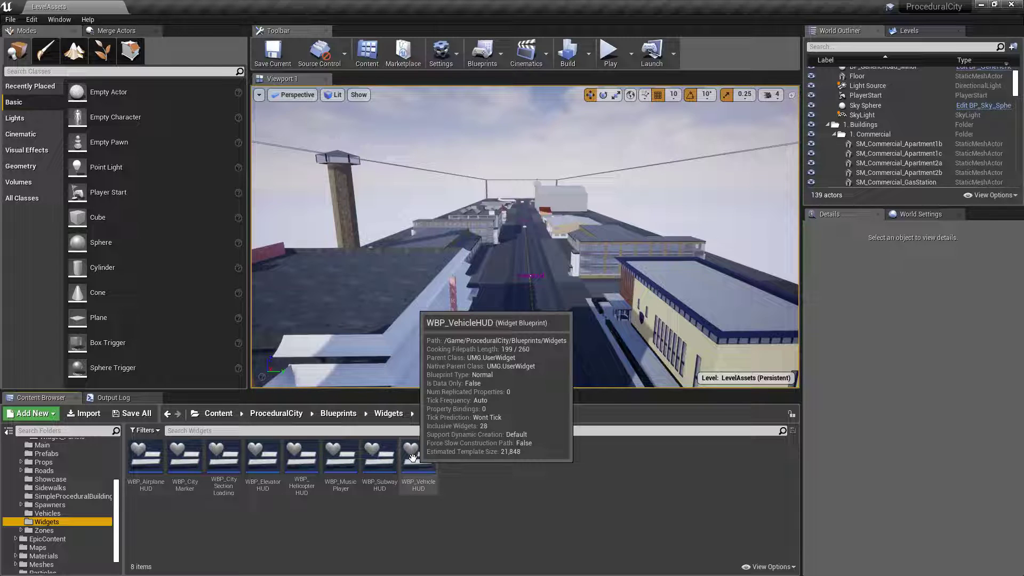
Step: Show Blueprints/Zones with its BaseClass folder and six BP_Zone blueprints, including BP_Zone_Residential
click(44, 531)
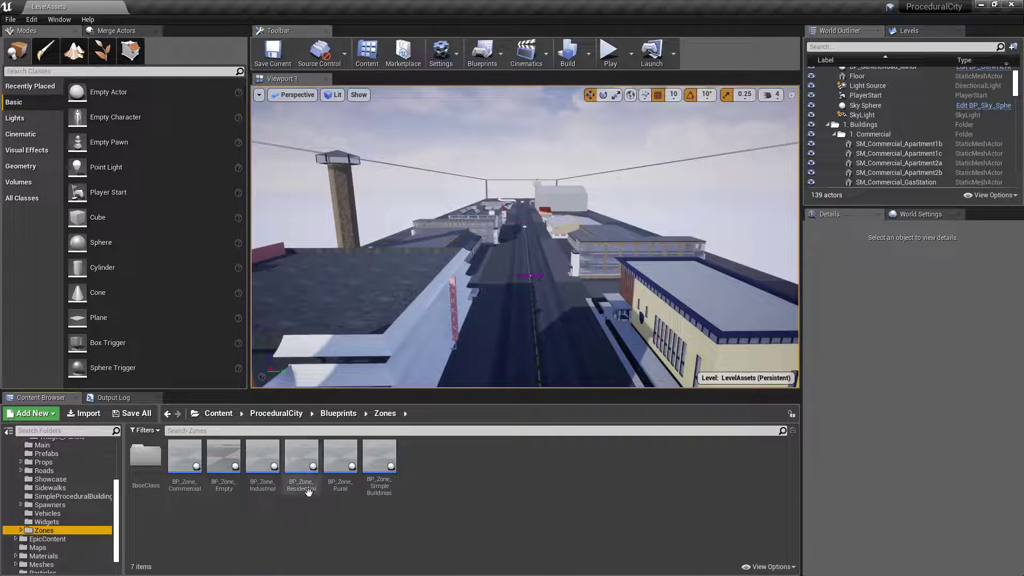
mouse_move(312, 482)
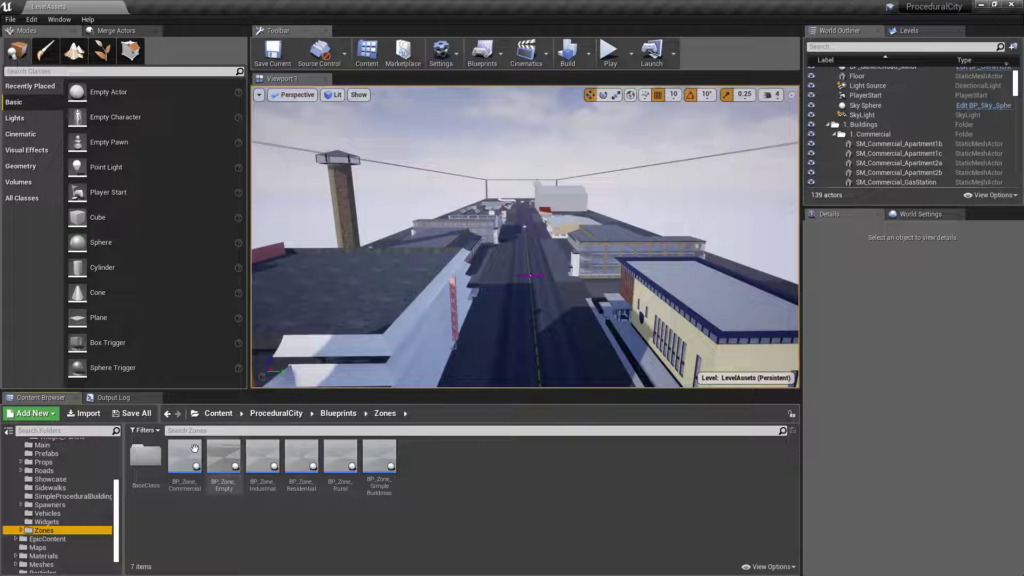
Step: Go into the EpicContent folder and fly the viewport closer to the prop display
click(292, 415)
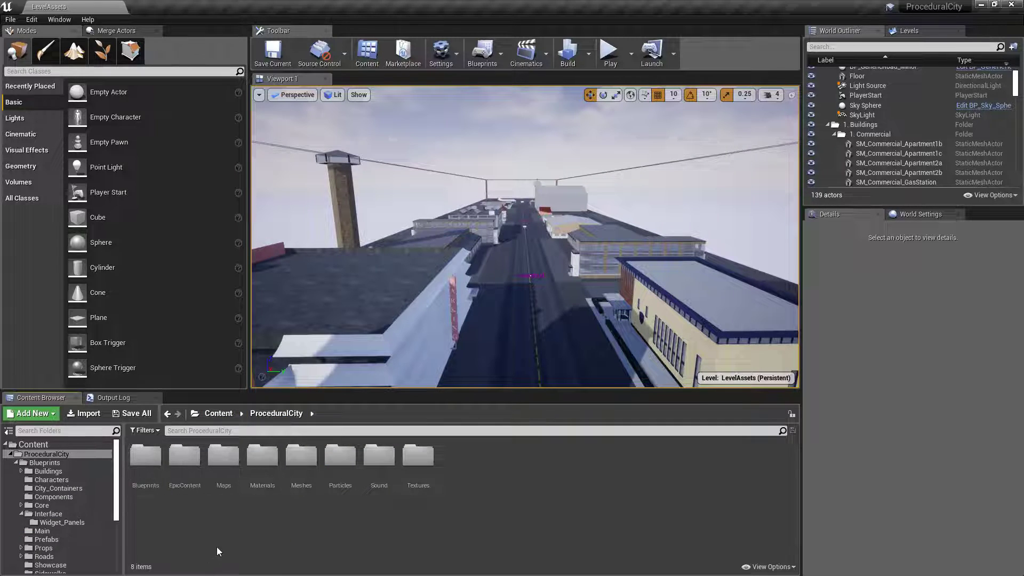
double_click(180, 458)
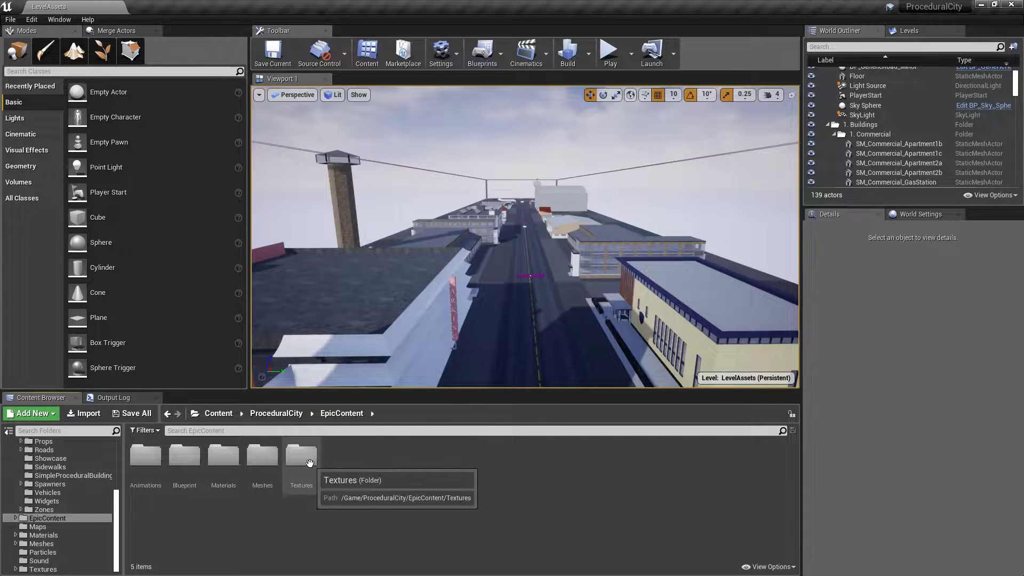
right_drag(526, 299, 511, 213)
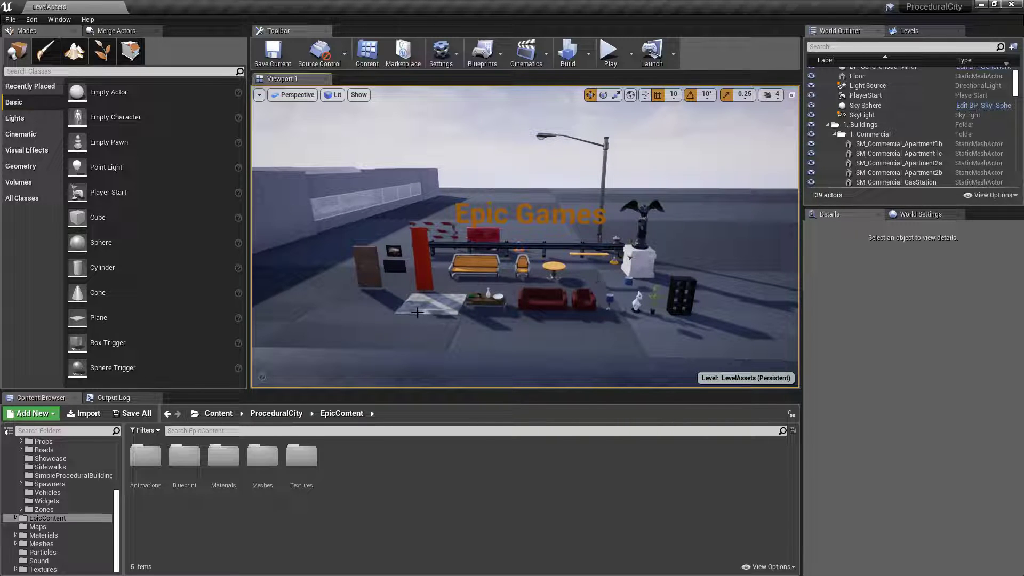
right_drag(405, 278, 349, 275)
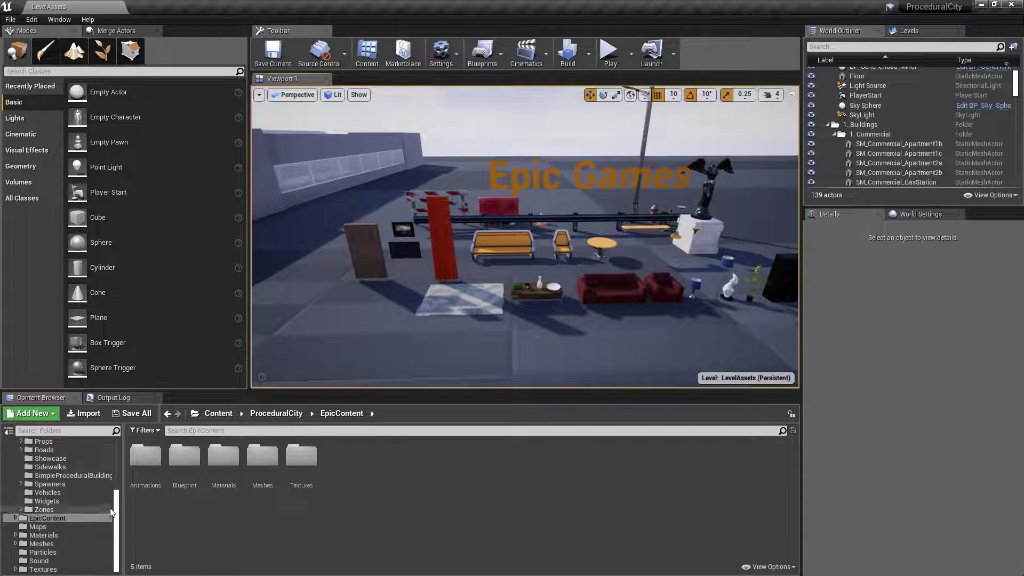
Step: Look inside the Maps folder, then return to the eight ProceduralCity root folders
click(266, 414)
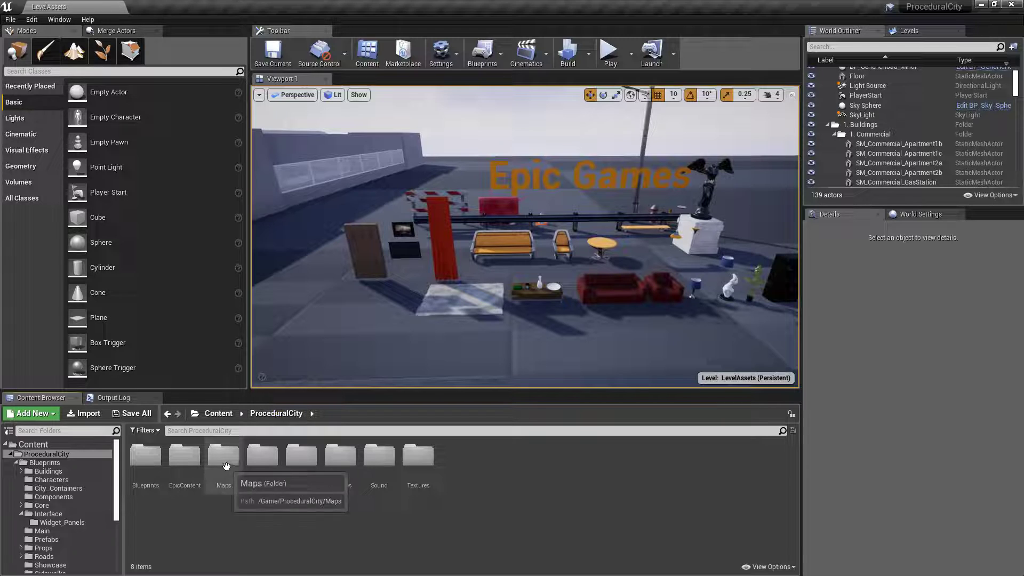
double_click(222, 457)
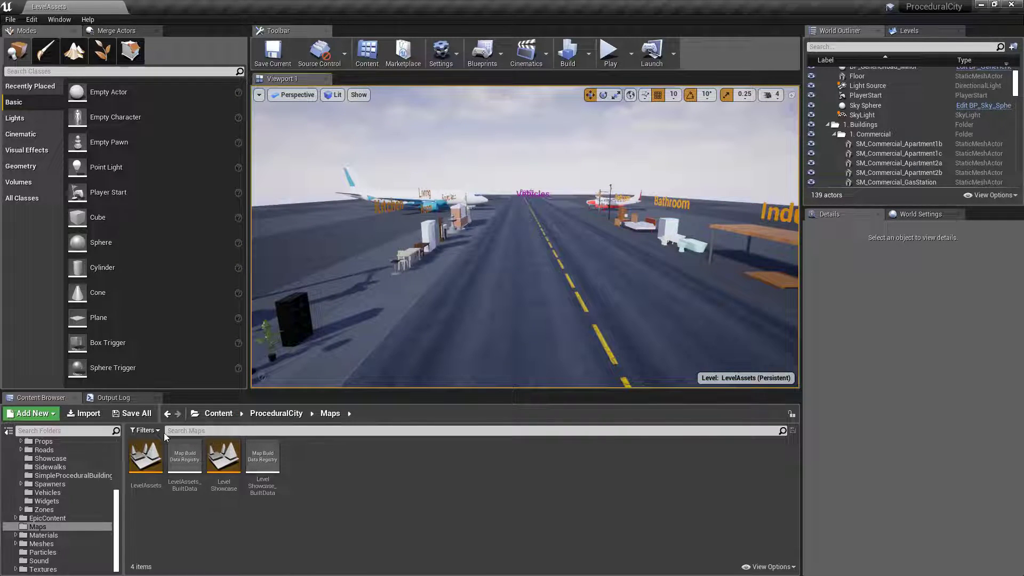
click(268, 413)
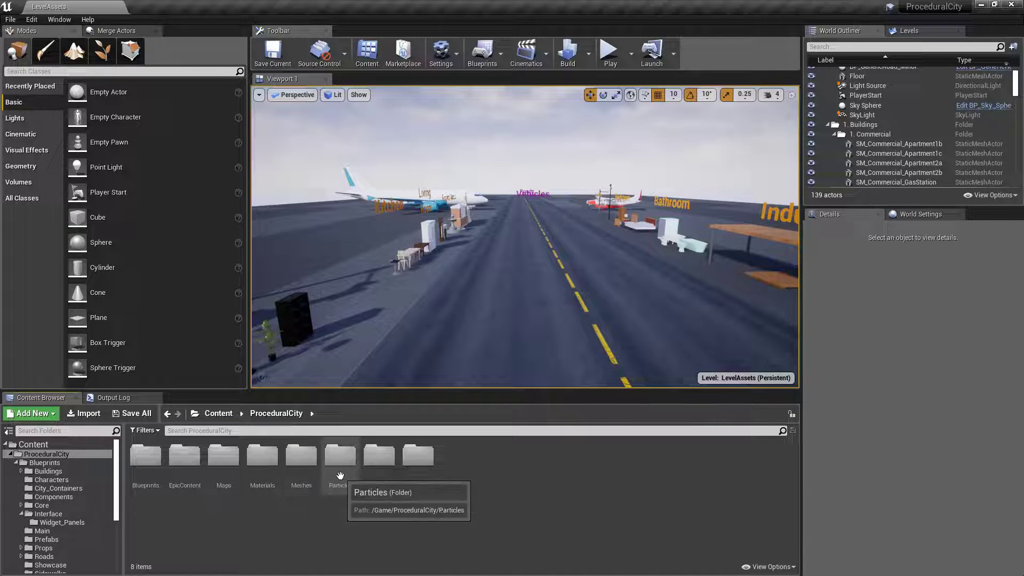
Step: Load the LevelShowcase map from the Maps folder, bringing its 10,959-actor city into view
double_click(225, 457)
double_click(228, 460)
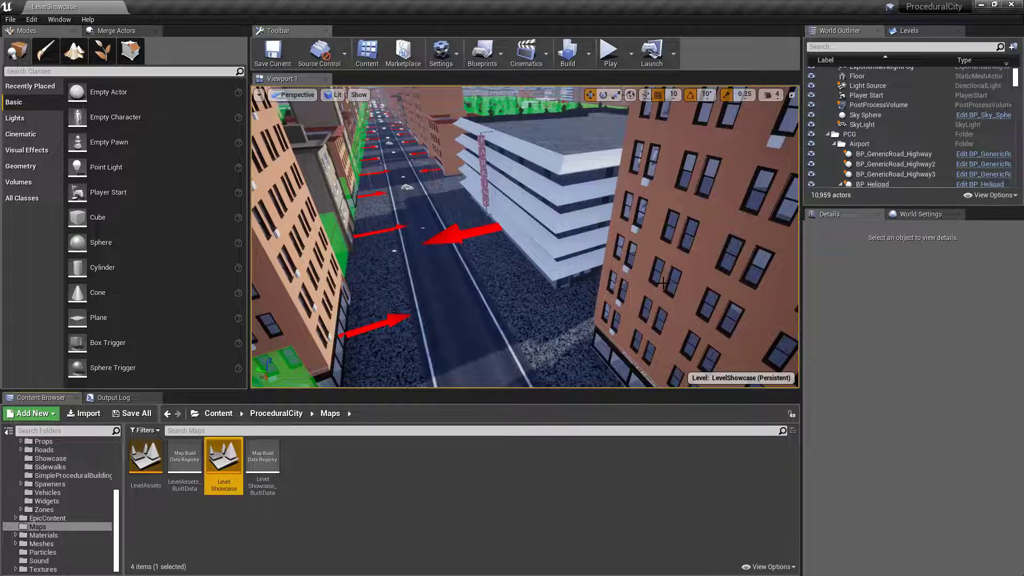
Step: Turn on the frame-rate readout from the viewport's display options
right_drag(561, 269, 560, 268)
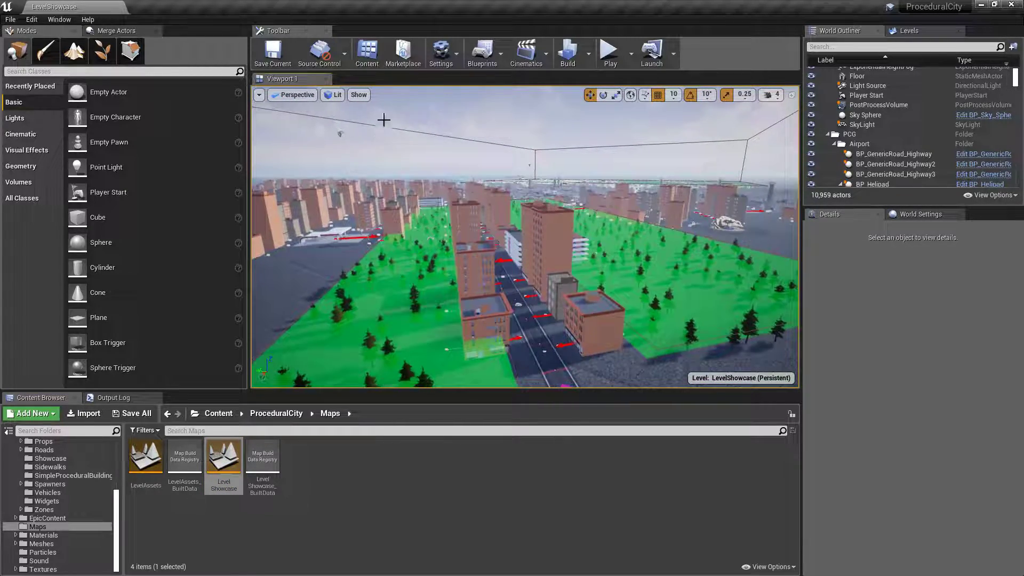
click(258, 94)
click(277, 140)
Step: Pull back over the city, then fly in toward the orange buildings at street level
right_drag(560, 268, 560, 269)
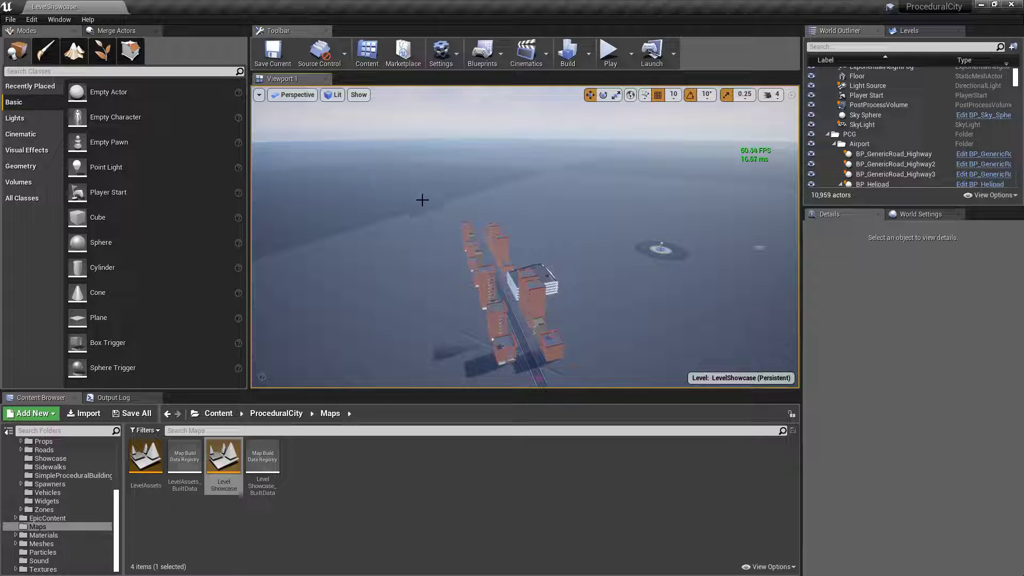
right_drag(560, 198, 544, 151)
key(w)
right_drag(664, 219, 664, 218)
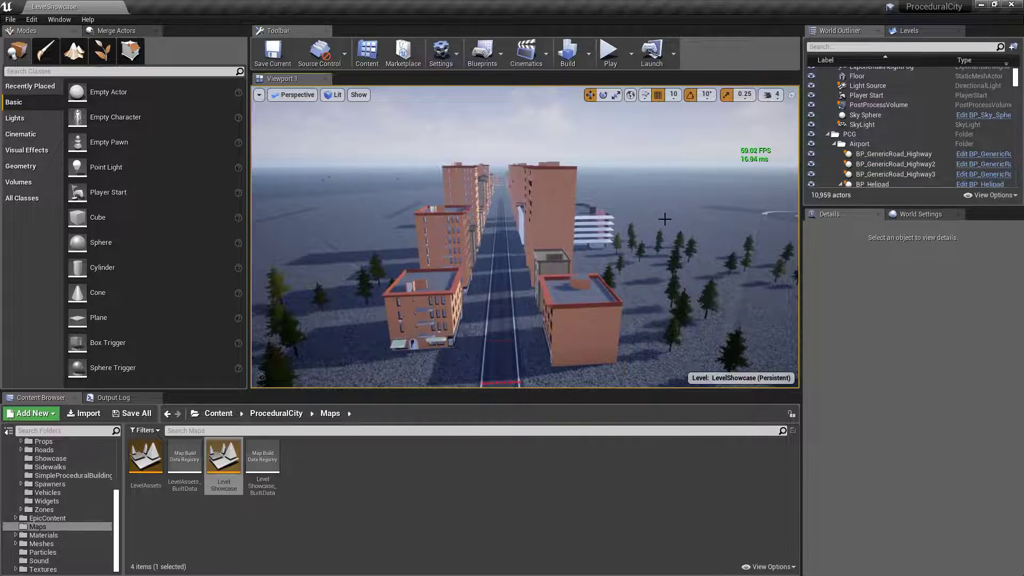
scroll(664, 219, up, 10)
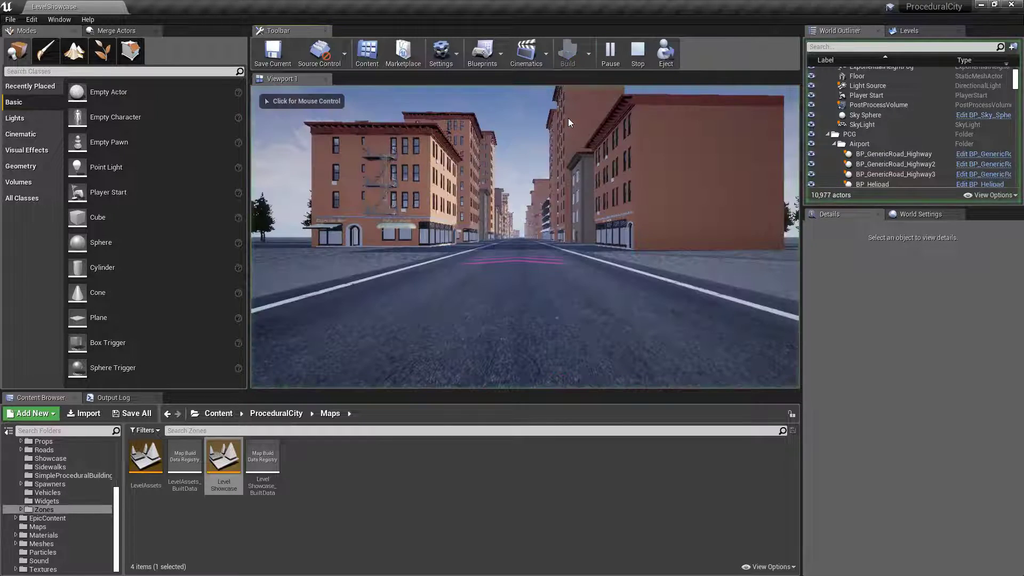
Step: Capture the mouse in the play viewport so the mannequin character is under control
click(532, 153)
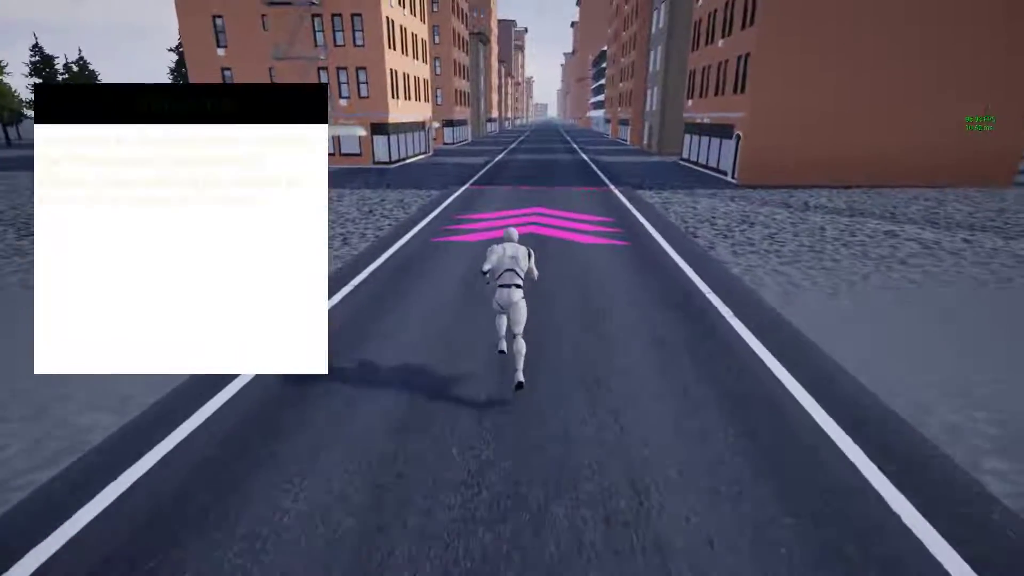
Step: Run the character up the street past the jump, sprint and camera hints and info panels
key(w)
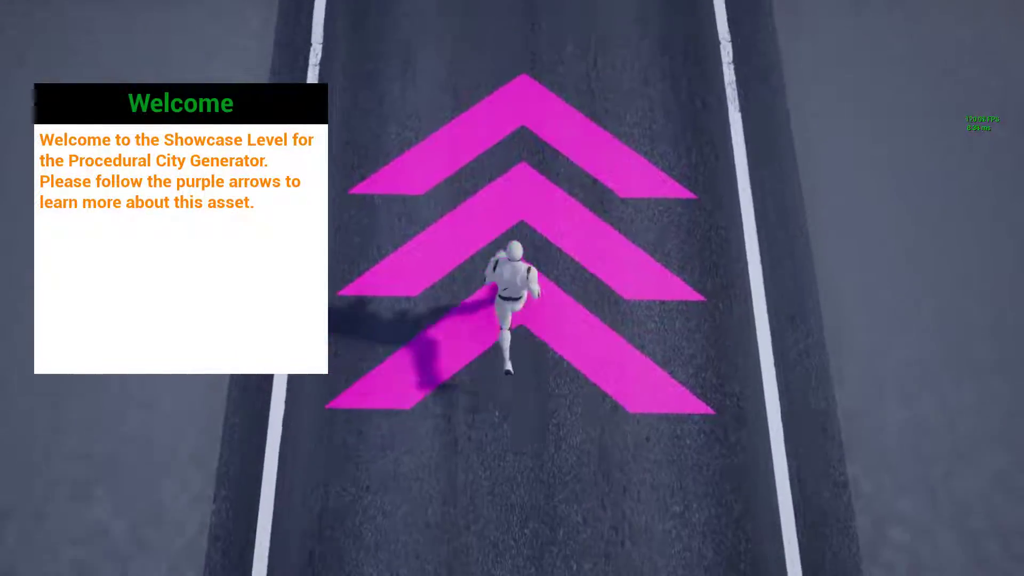
key(w)
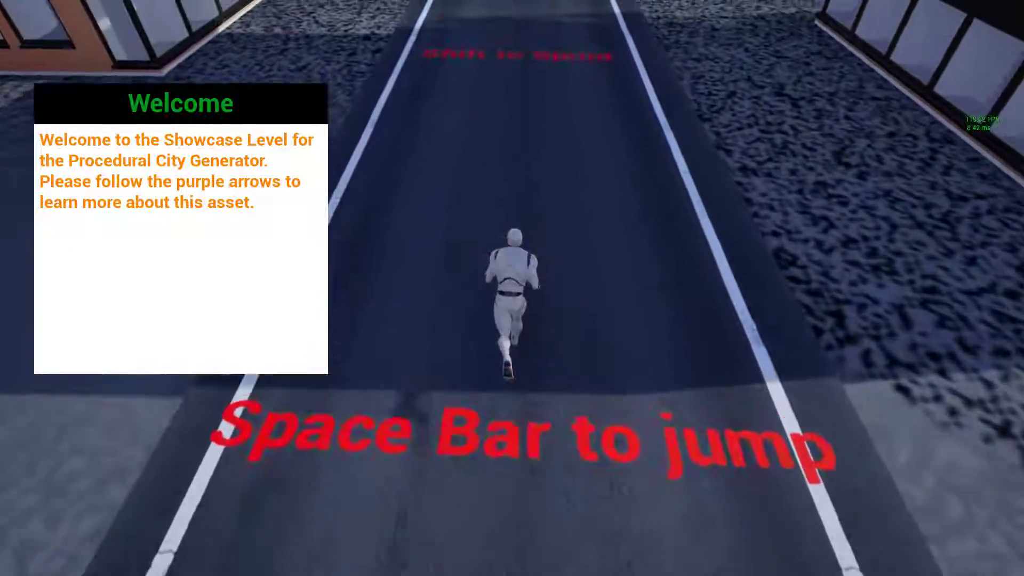
key(w)
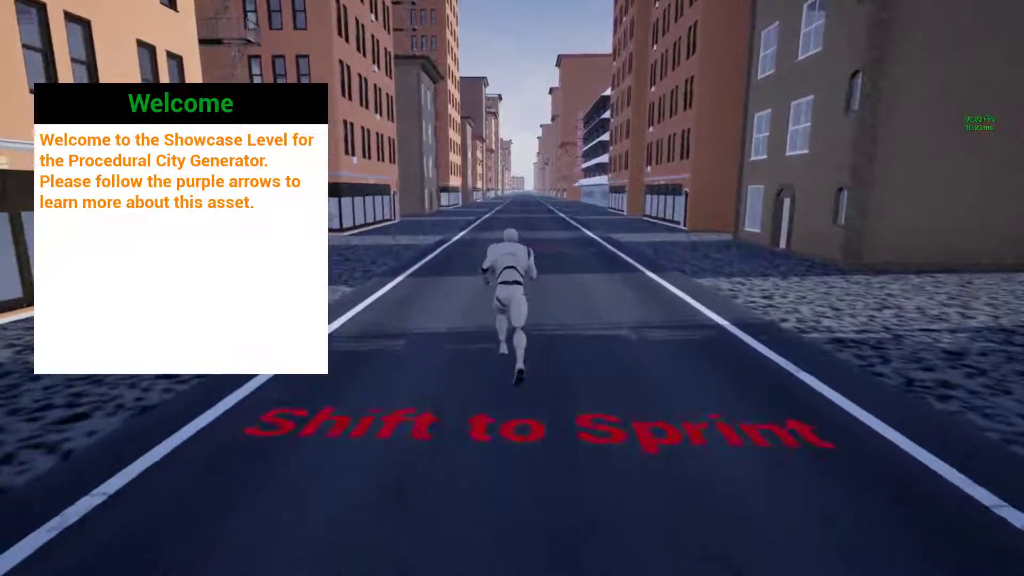
key(w)
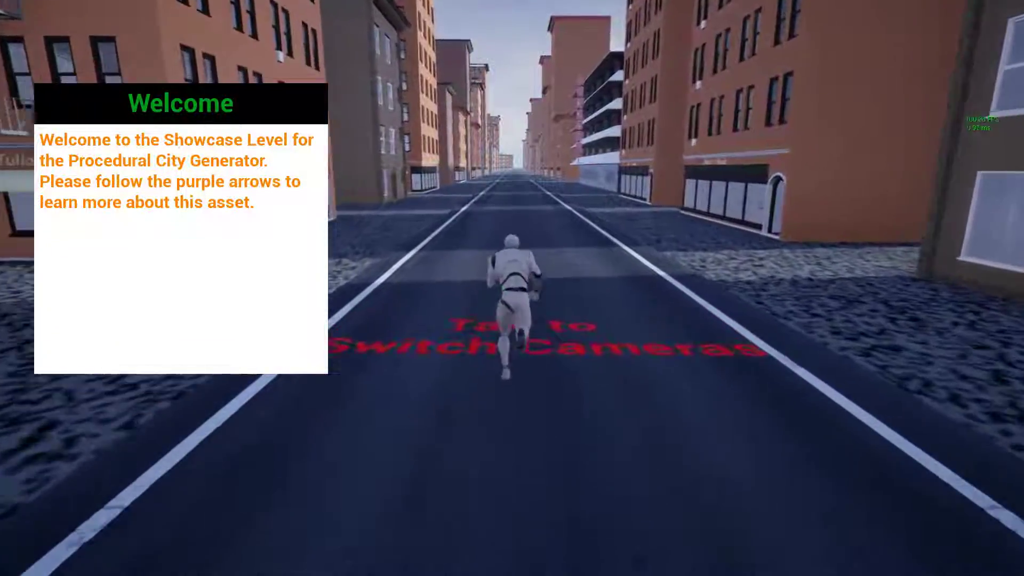
key(w)
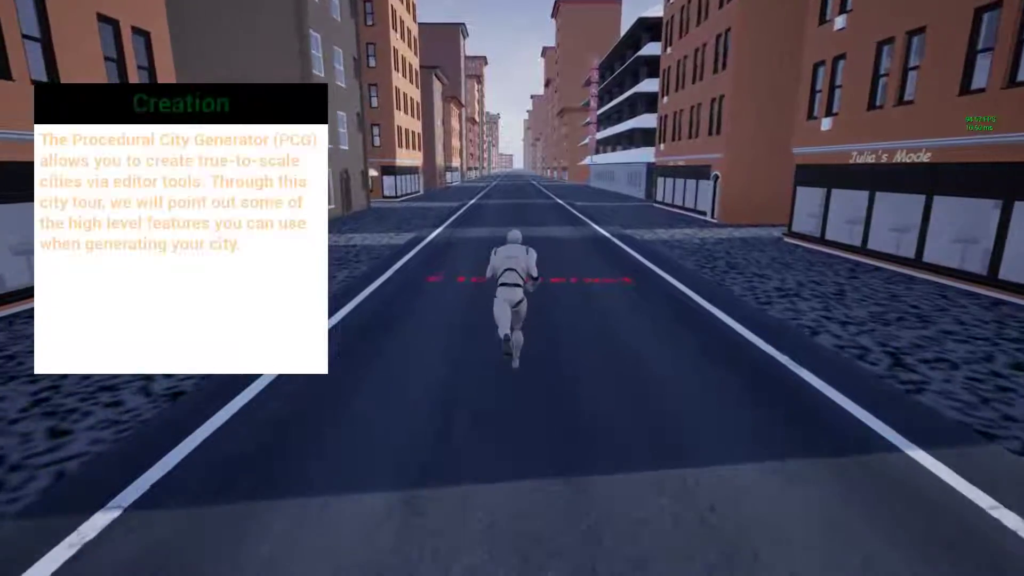
key(w)
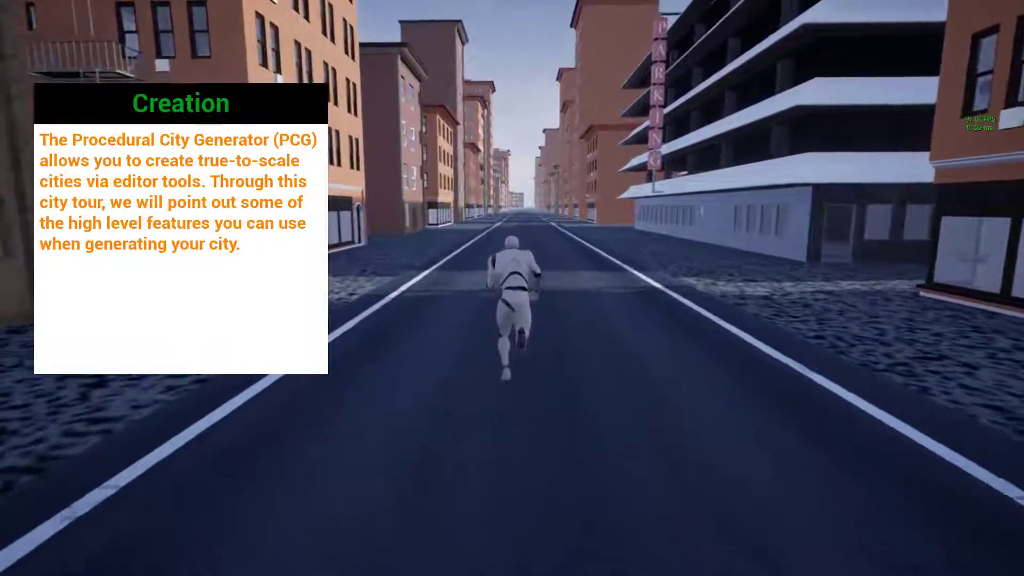
key(w)
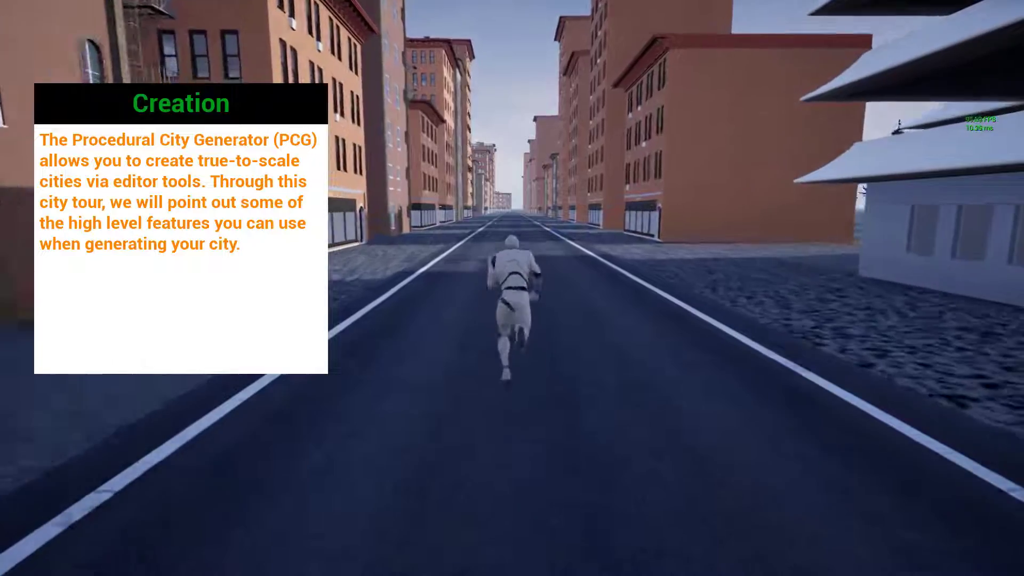
key(w)
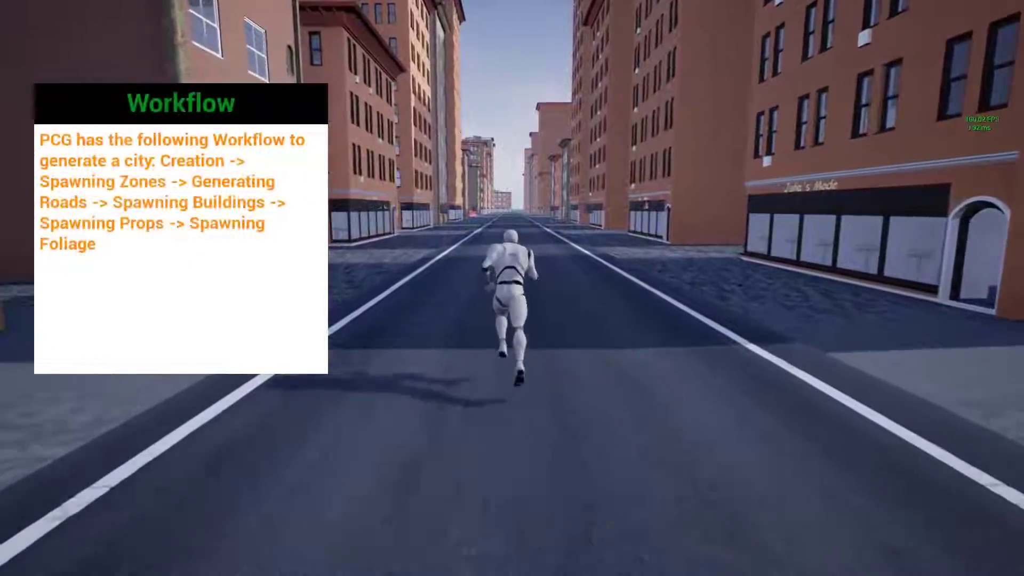
Step: Run past the speed-limit sign into Julia's Mode side street and through the arched doorway
key(w)
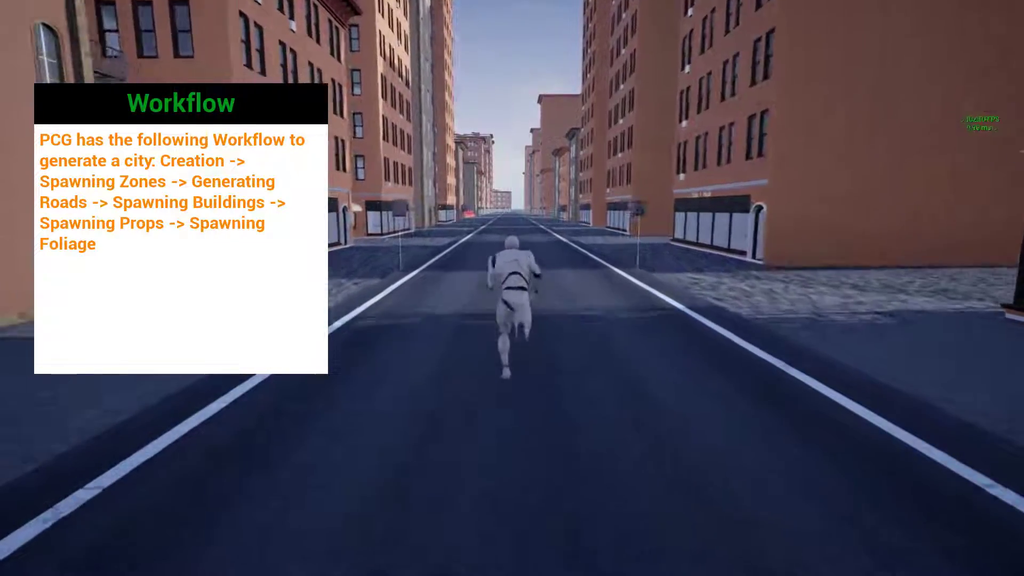
key(w)
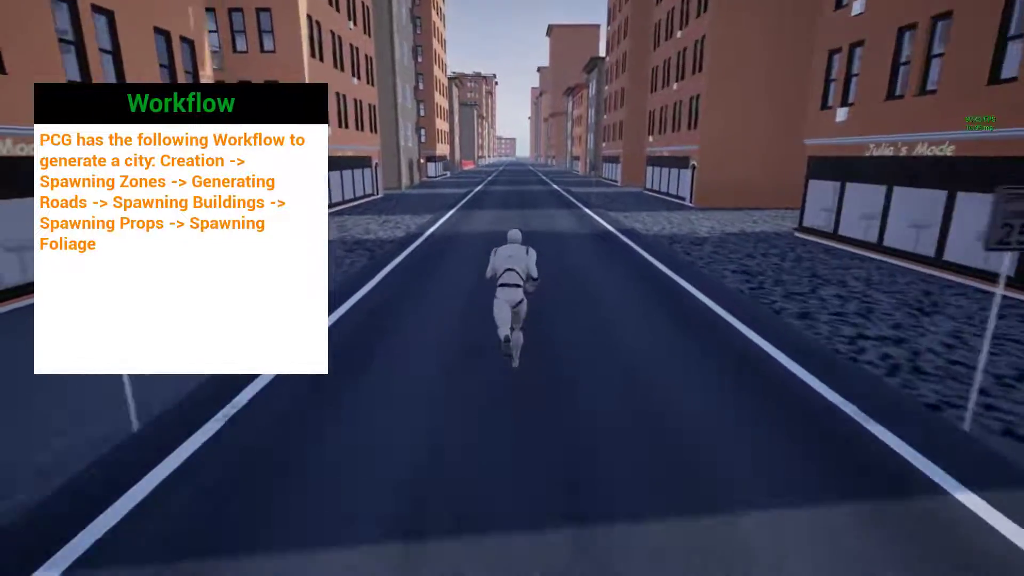
key(w)
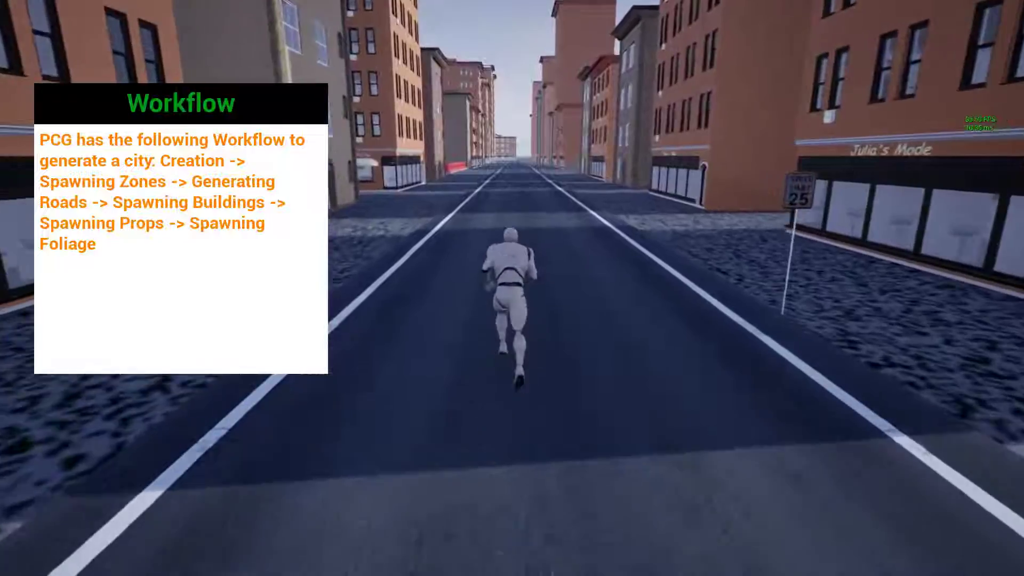
key(w)
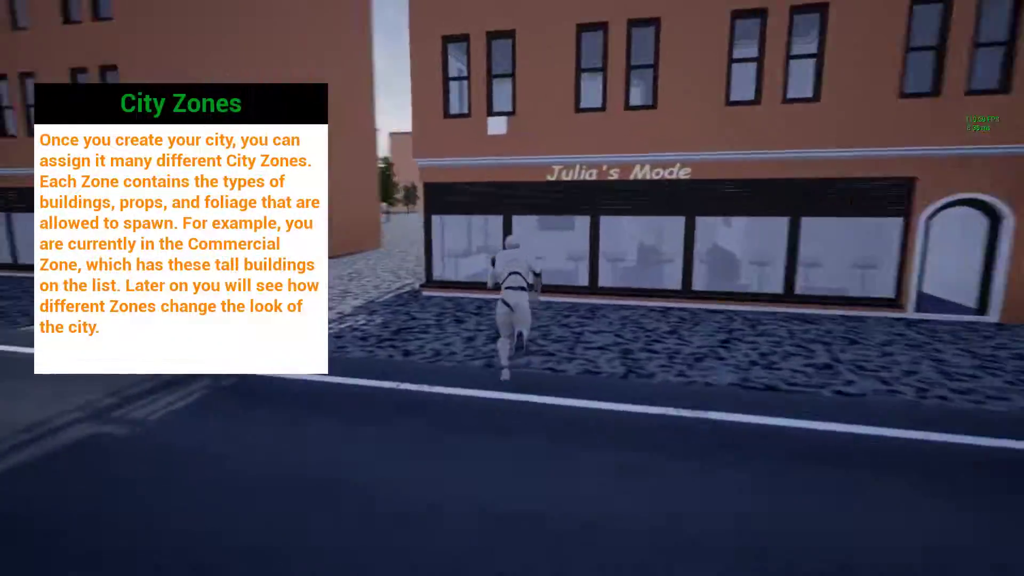
key(w)
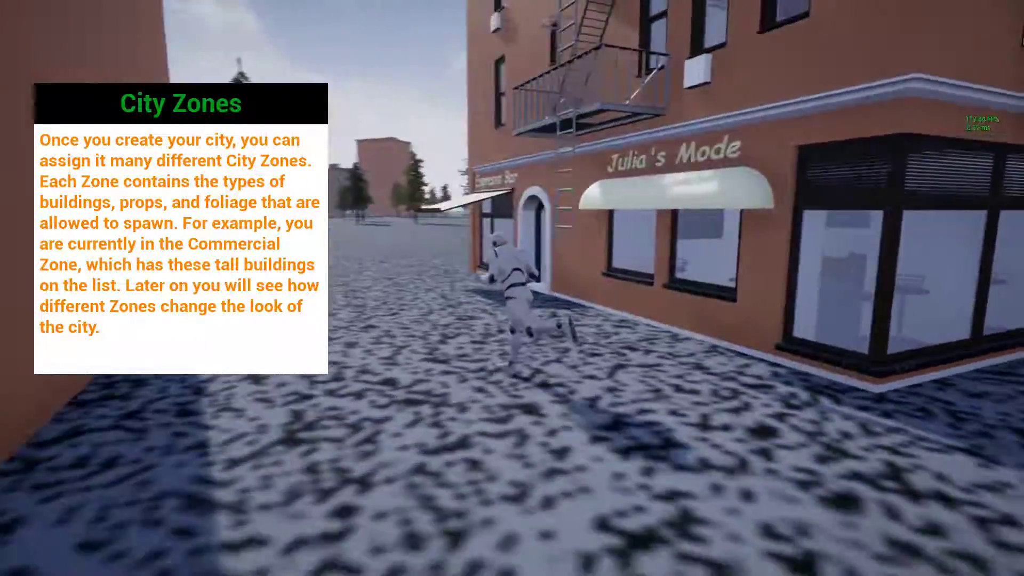
key(w)
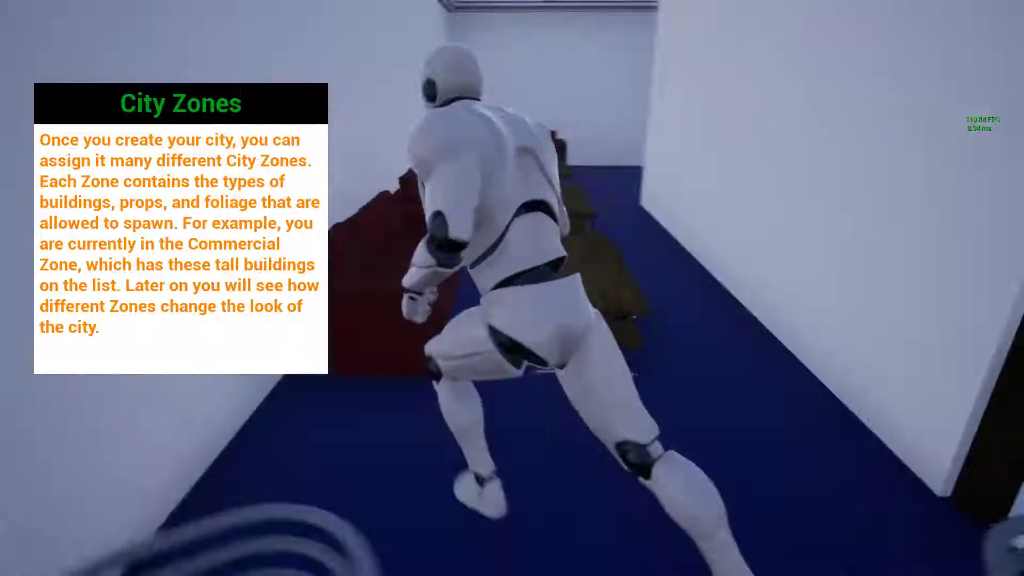
key(w)
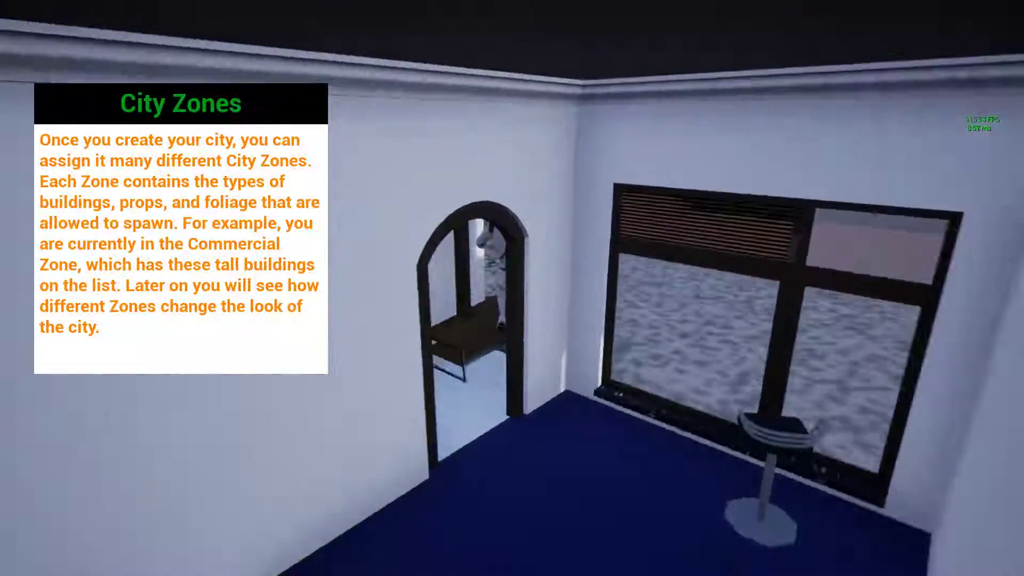
Step: Approach the arched doorway, then end the play session and restore the full editor layout
key(w)
key(Escape)
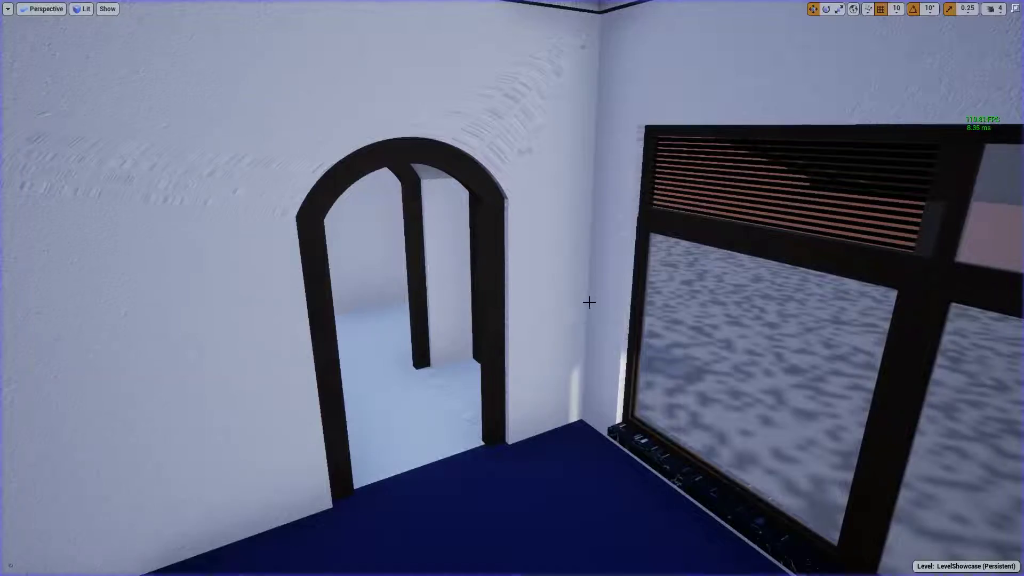
key(F11)
Step: Fly the editor camera over the rooftops and settle looking down the orange high-rise street
key(w)
key(s)
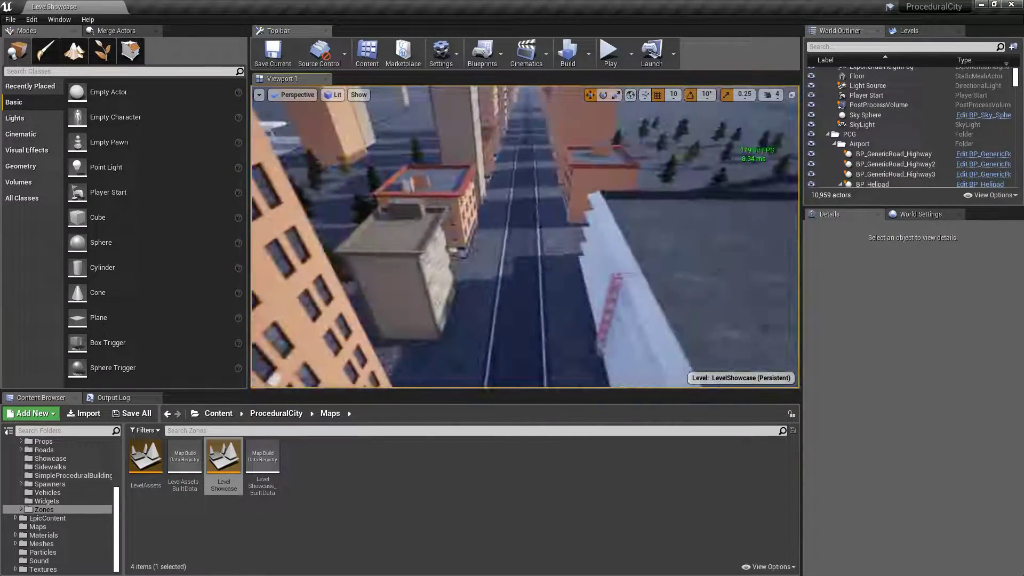
key(q)
key(e)
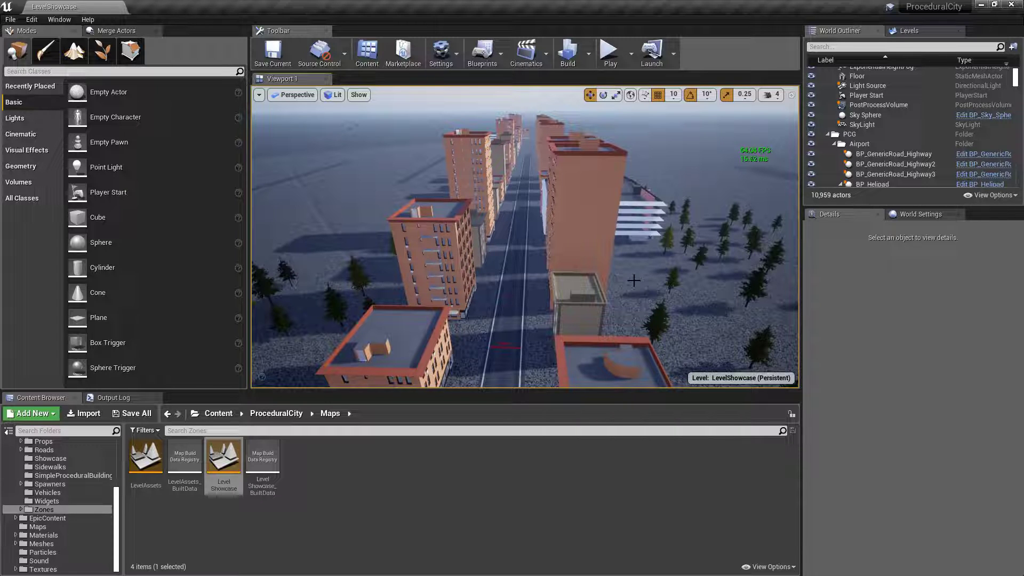
Step: Zoom out and turn the view across the whole city, then zoom back toward the start street
scroll(577, 249, down, 10)
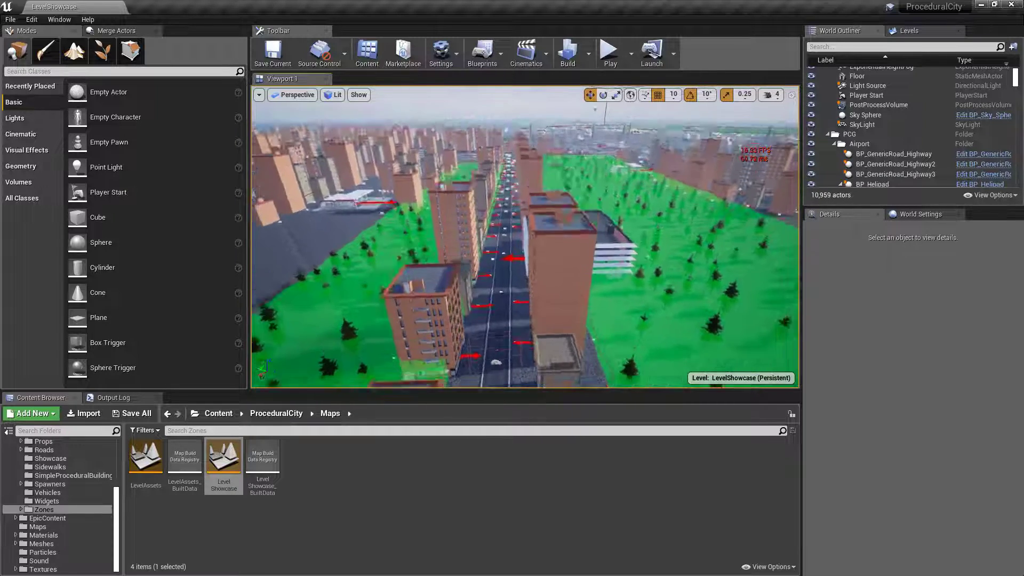
scroll(546, 186, down, 5)
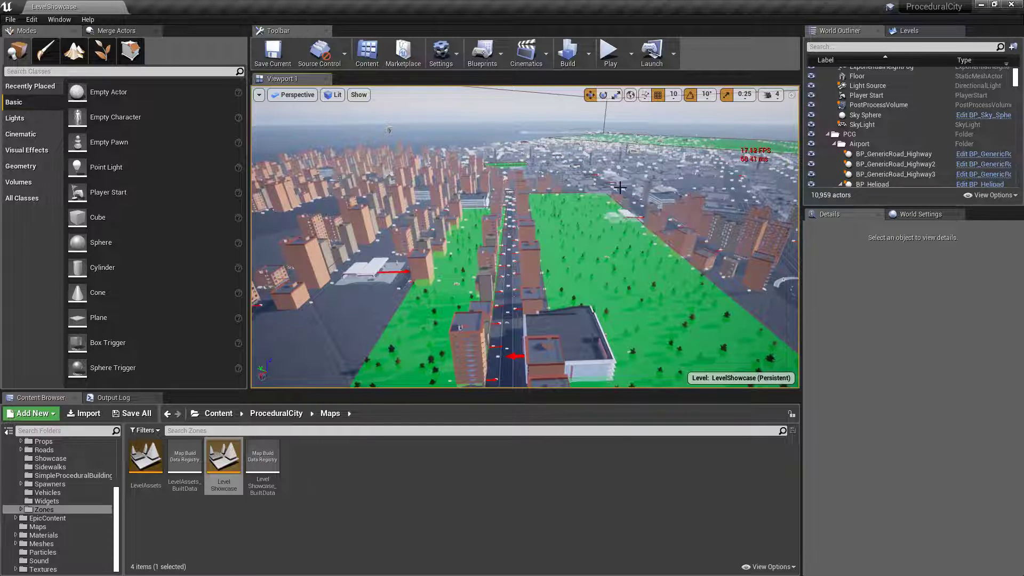
drag(631, 200, 608, 195)
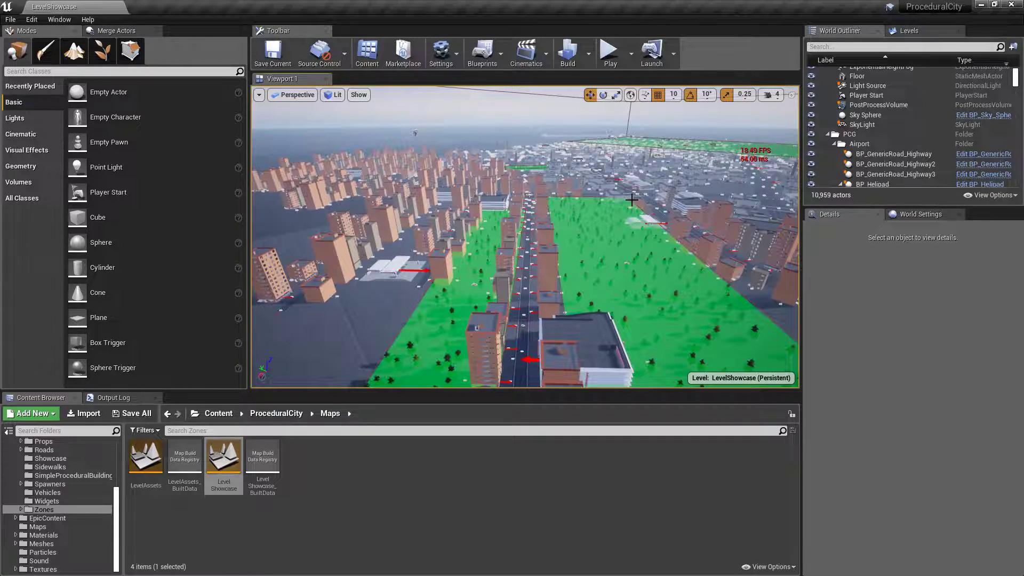
scroll(552, 207, up, 15)
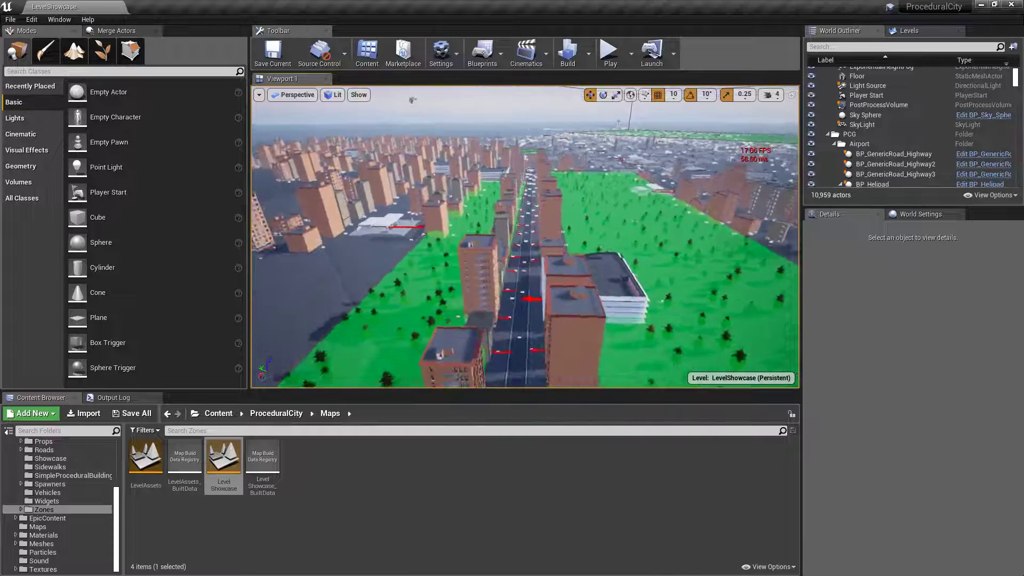
scroll(551, 207, down, 15)
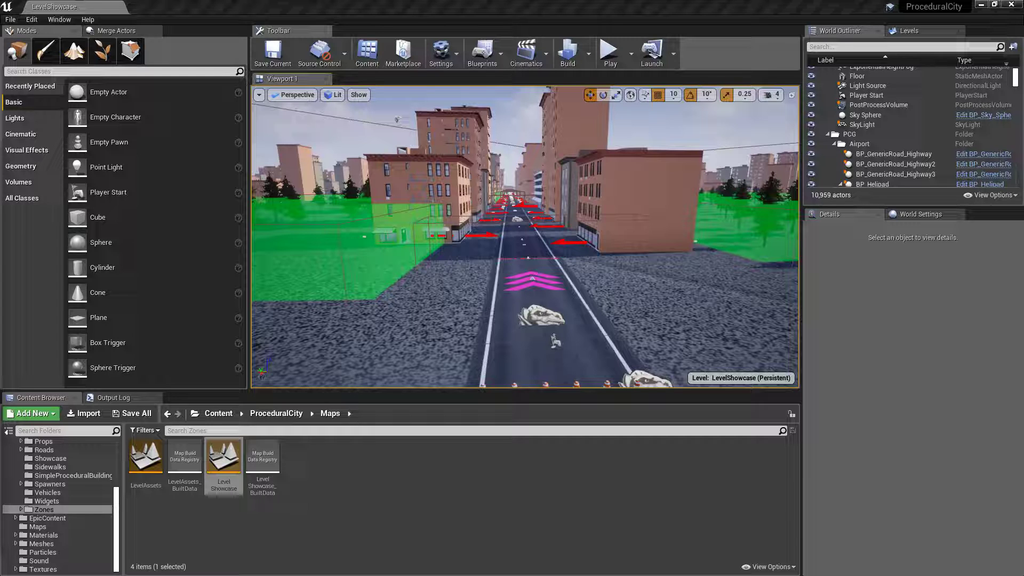
Step: Show the frame-rate readout and switch the viewport to Game View, hiding zone volumes and arrows
key(ctrl+shift+h)
key(g)
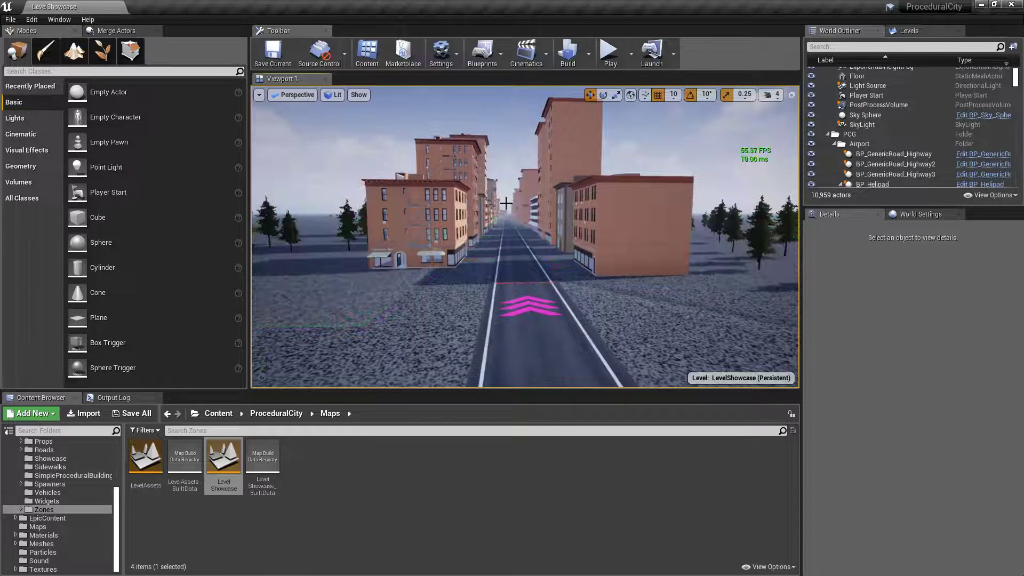